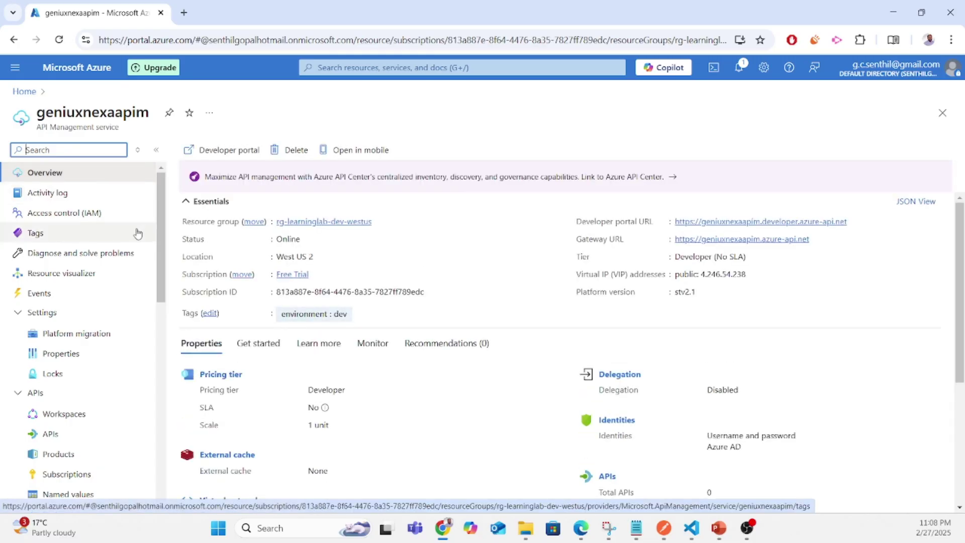
- Open the developer portal overview page of the geniuxnexaapim API Management service
scroll(137, 232, "down", 1)
scroll(136, 231, "up", 1)
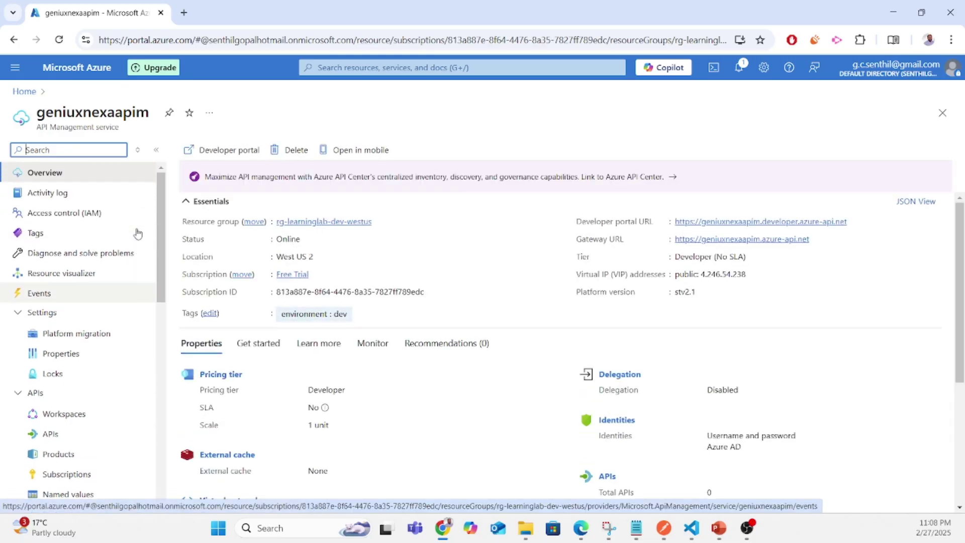
scroll(84, 245, "down", 5)
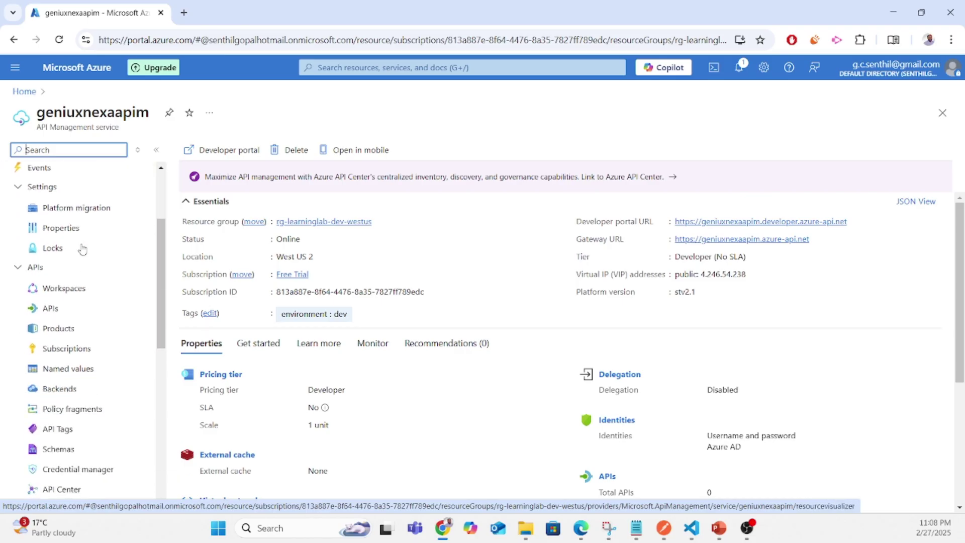
scroll(81, 250, "down", 1)
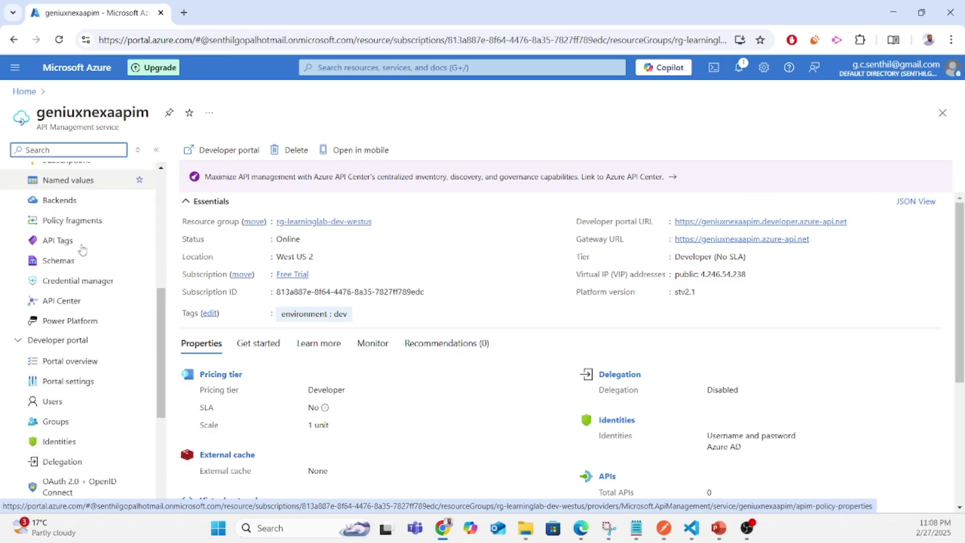
left_click(70, 369)
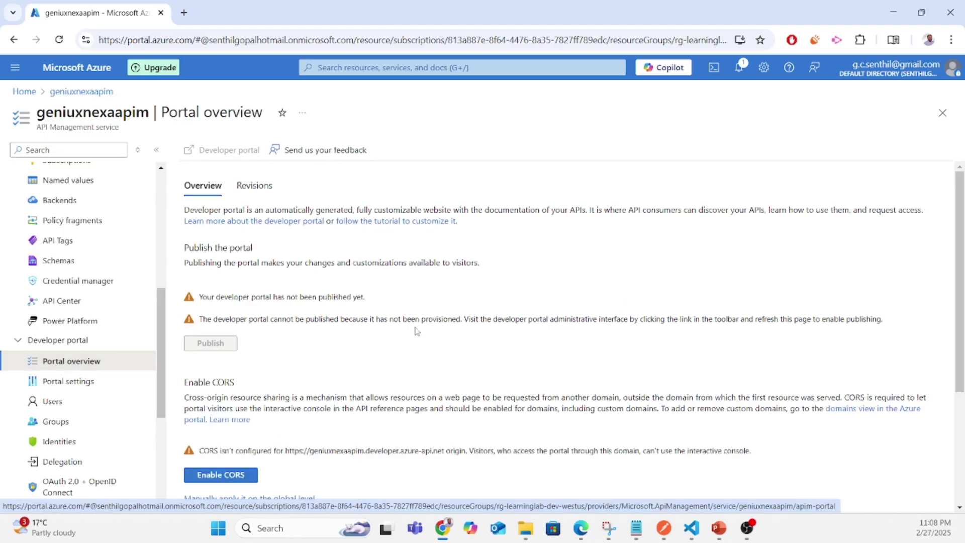
- Review the developer portal's publishing, CORS and Azure Active Directory settings, and open its list of revisions
scroll(423, 334, "down", 3)
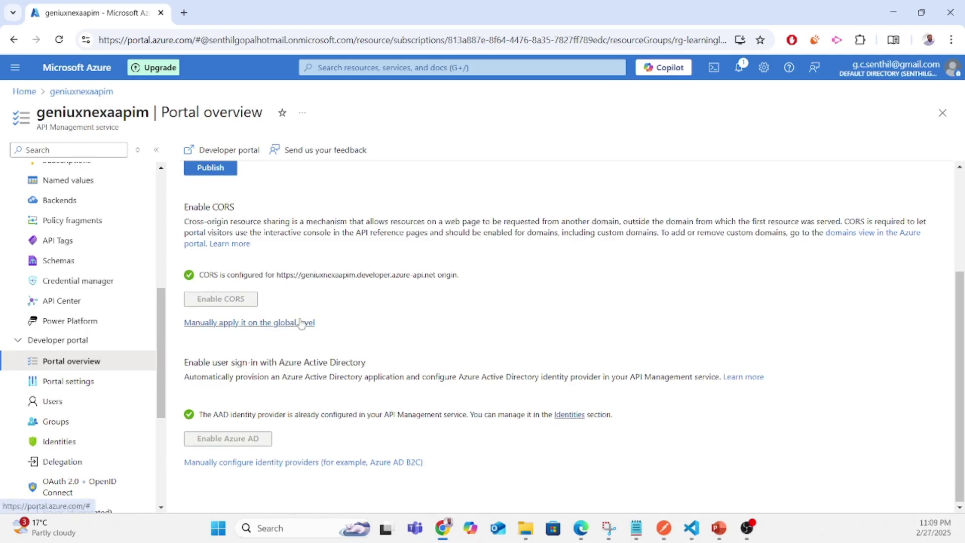
scroll(297, 323, "up", 3)
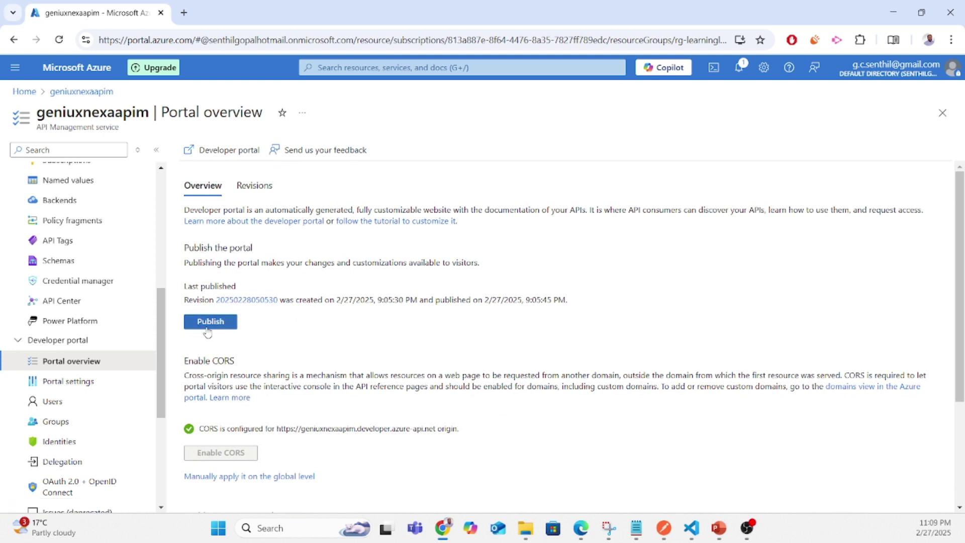
left_click(250, 186)
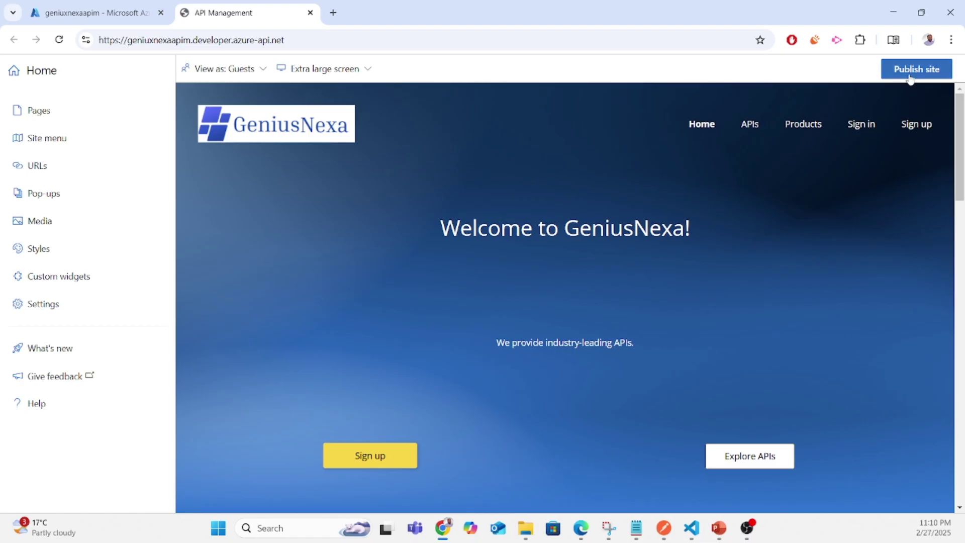
- Open the published developer portal site in an incognito window and look through its home page
left_click(345, 40)
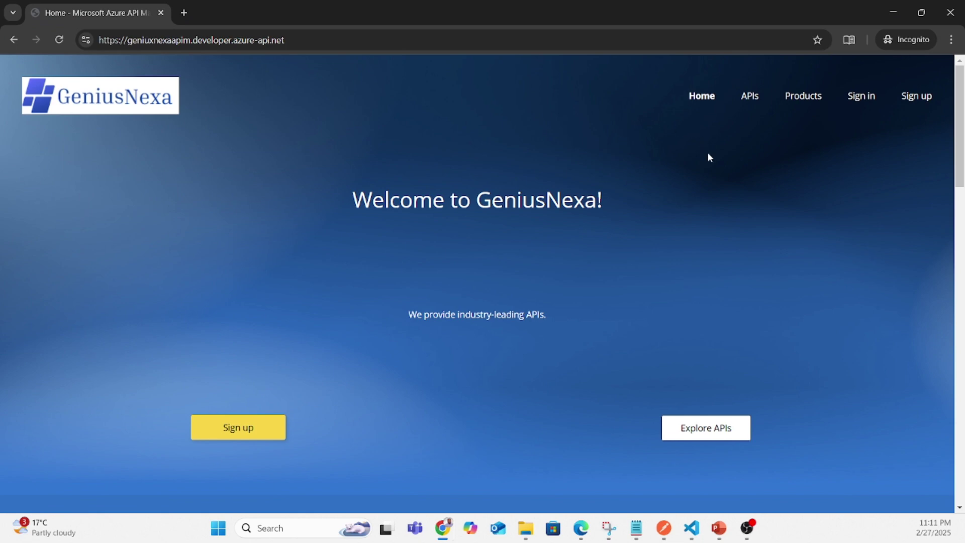
scroll(726, 204, "down", 7)
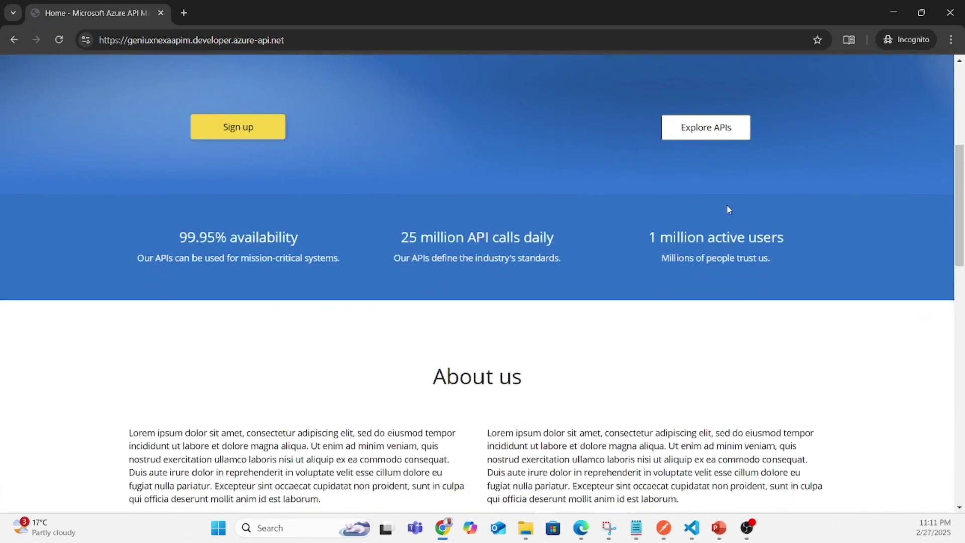
scroll(729, 208, "down", 15)
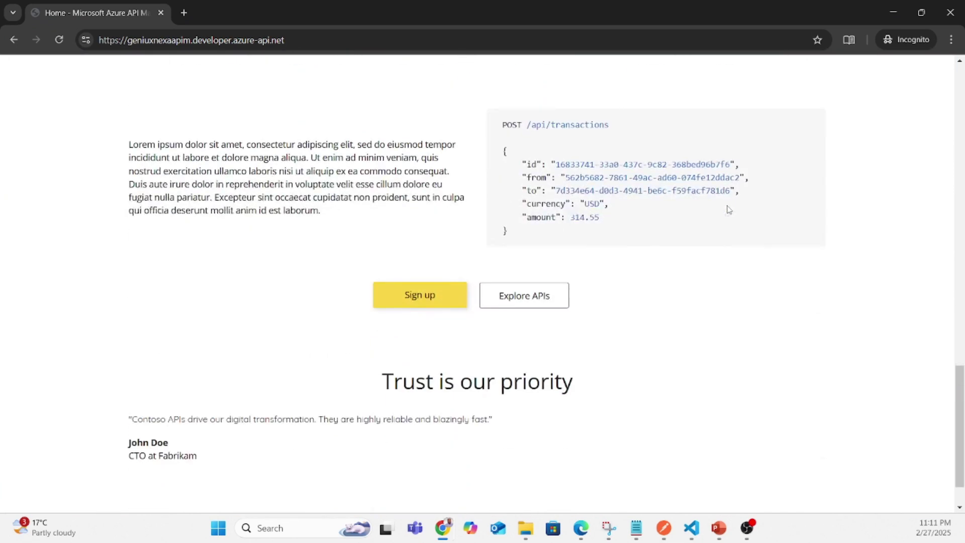
scroll(729, 210, "up", 16)
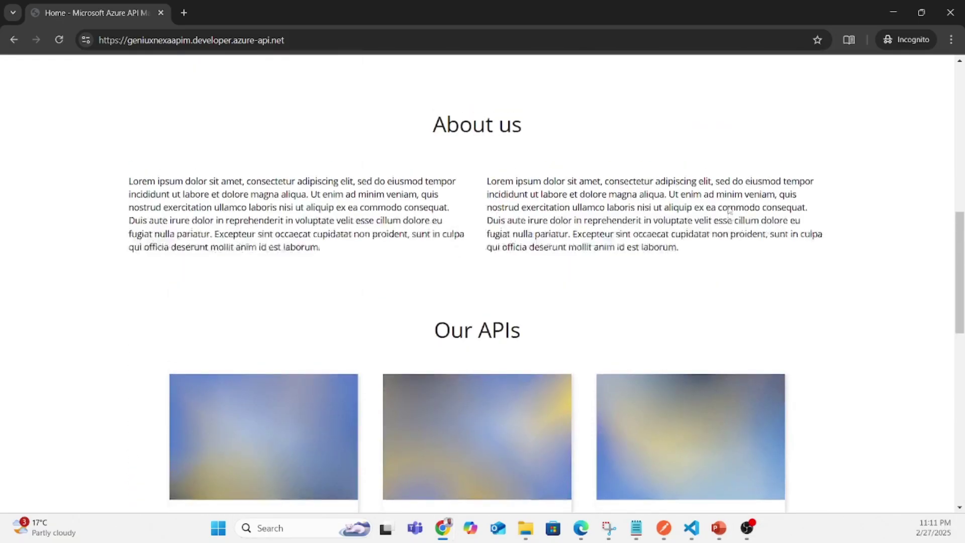
scroll(730, 210, "up", 4)
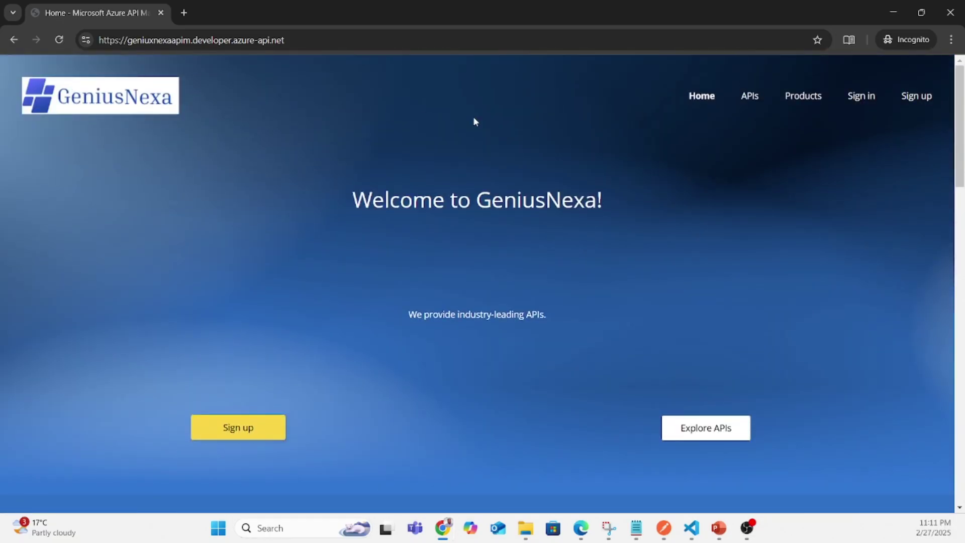
- Sign in to the developer portal with Azure Active Directory, submitting the account password and choosing to stay signed in
left_click(852, 103)
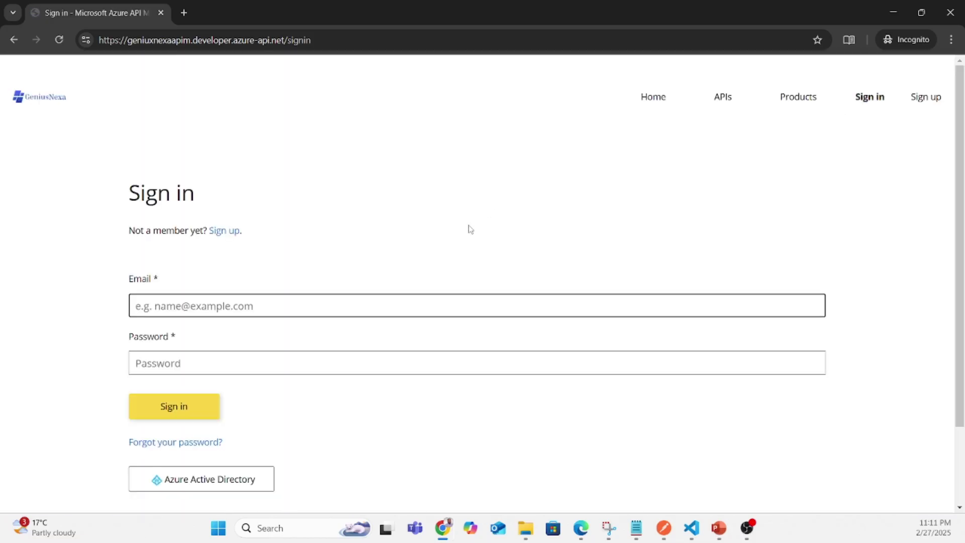
scroll(470, 229, "down", 2)
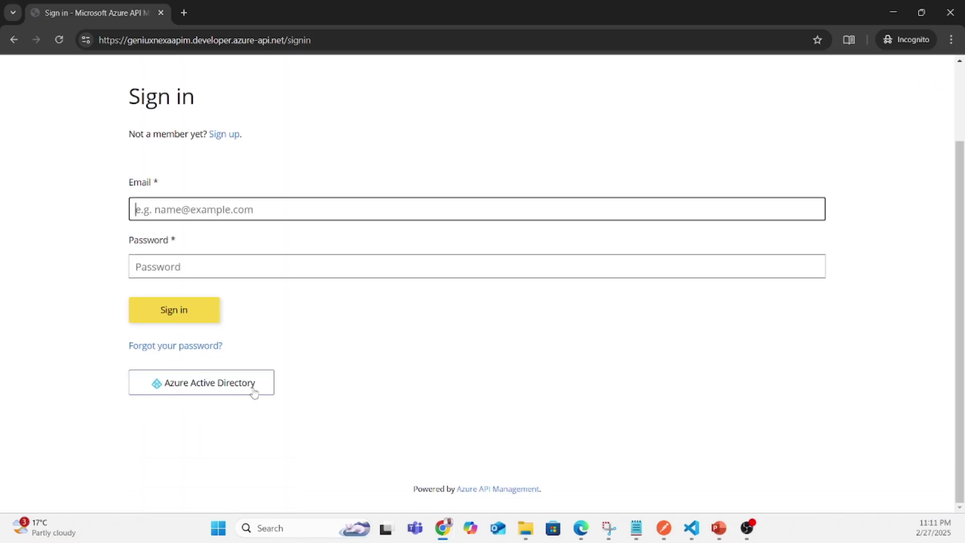
scroll(294, 371, "up", 1)
left_click(215, 444)
scroll(217, 446, "down", 1)
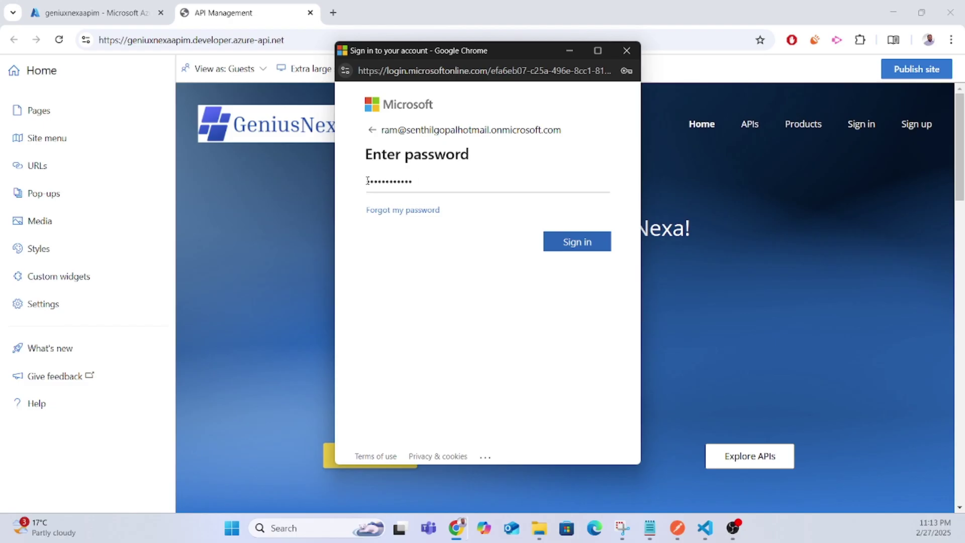
key("Return")
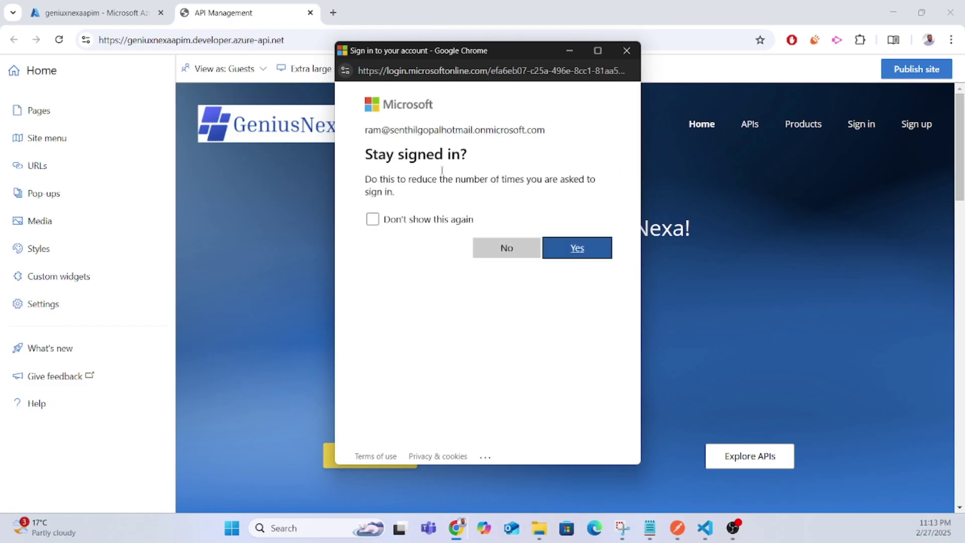
left_click(595, 254)
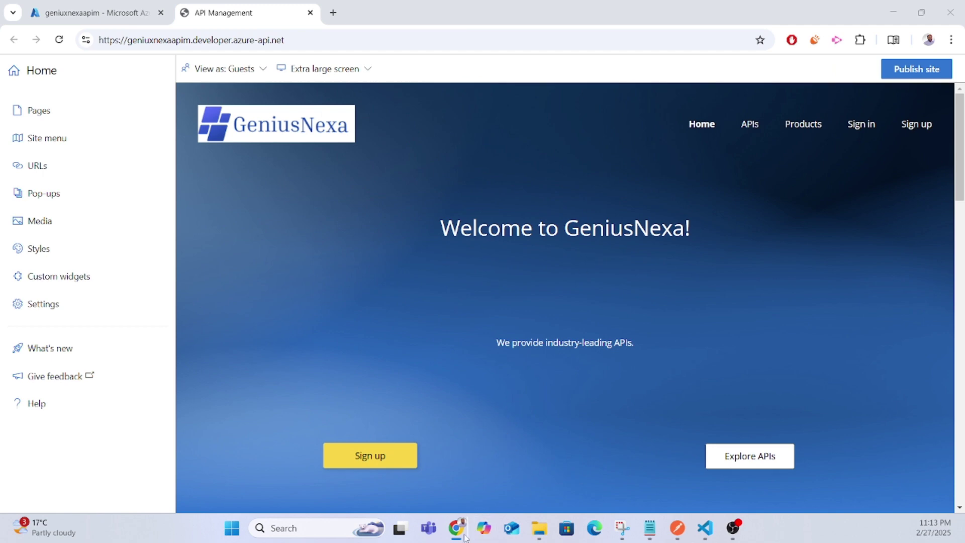
- Switch to the signed-in developer portal window and open its product list
mouse_move(473, 531)
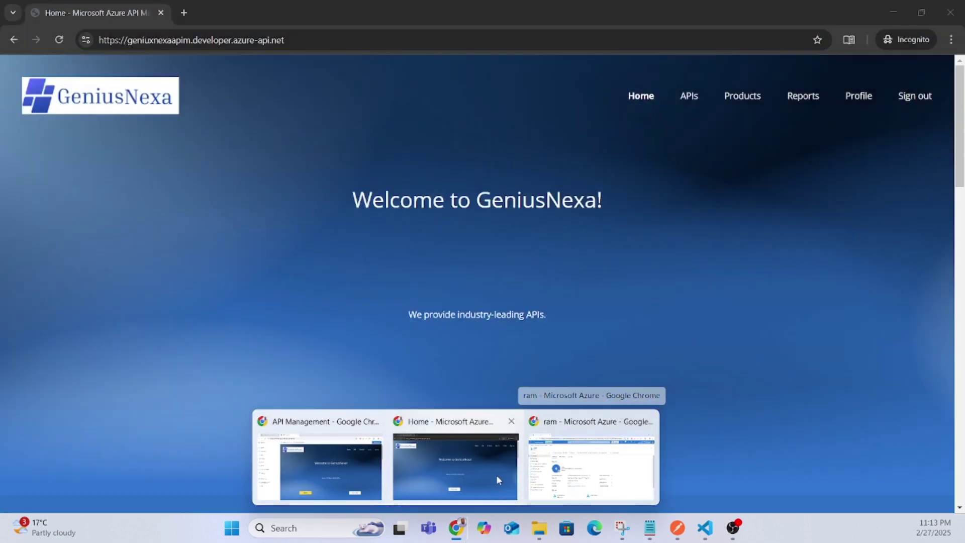
left_click(495, 476)
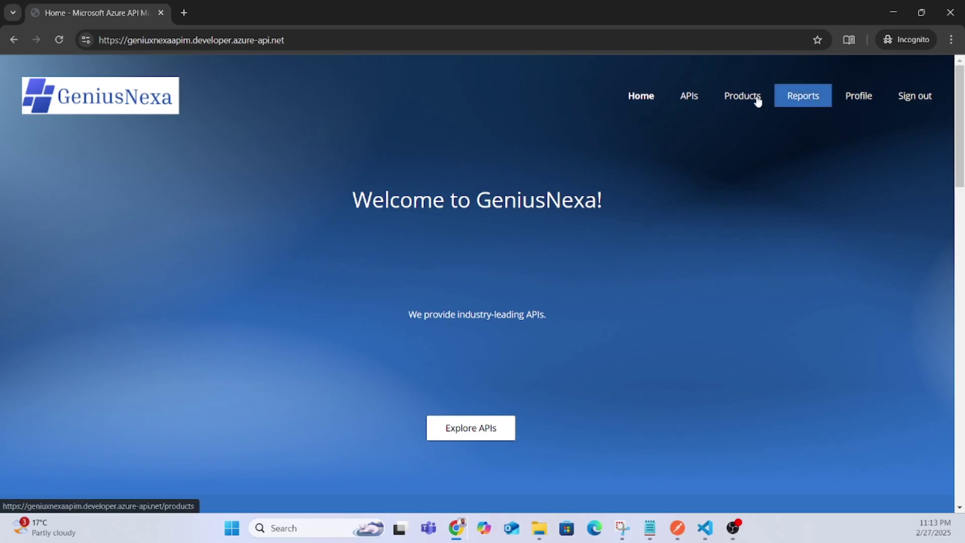
left_click(741, 97)
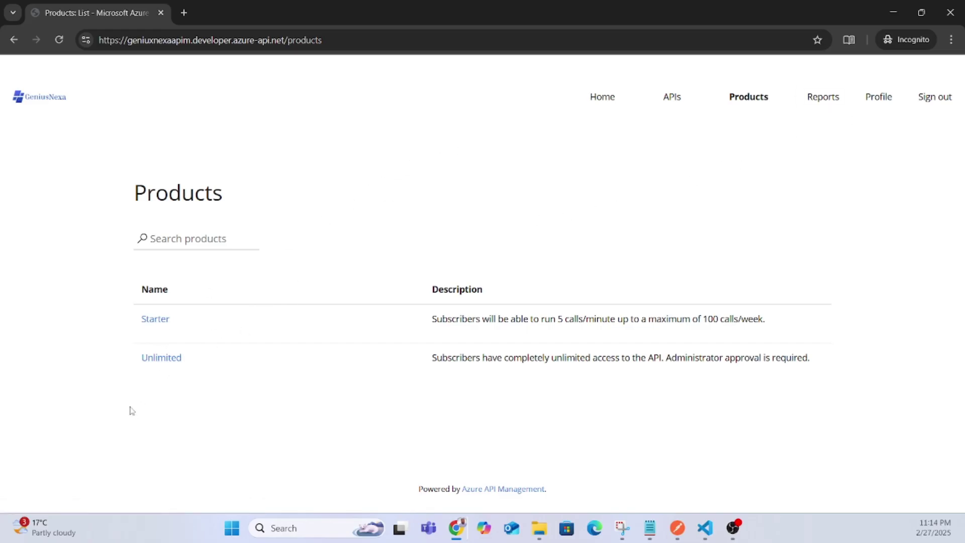
- Examine the account details and the subscribed product in the user profile, and open the portal's API list
left_click(882, 105)
scroll(514, 286, "down", 3)
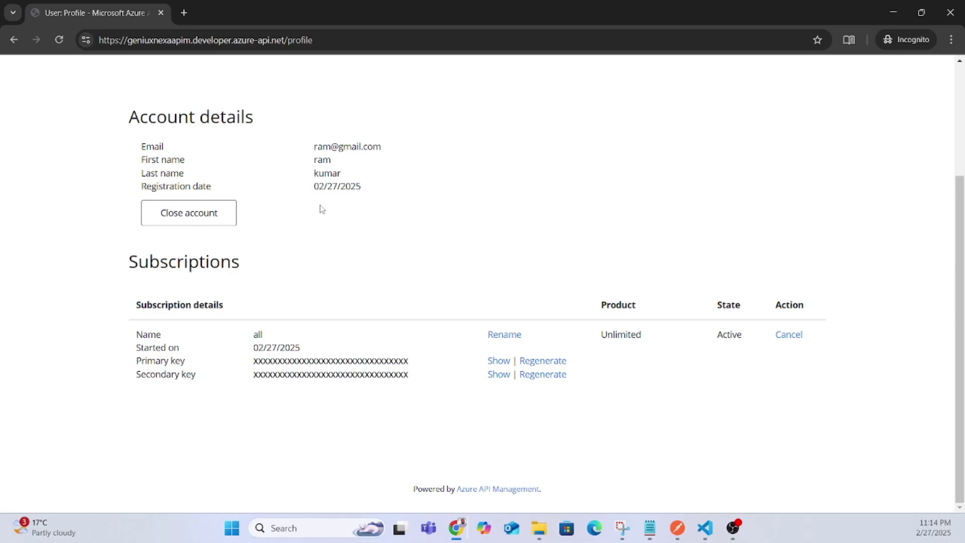
left_click_drag(599, 343, 651, 340)
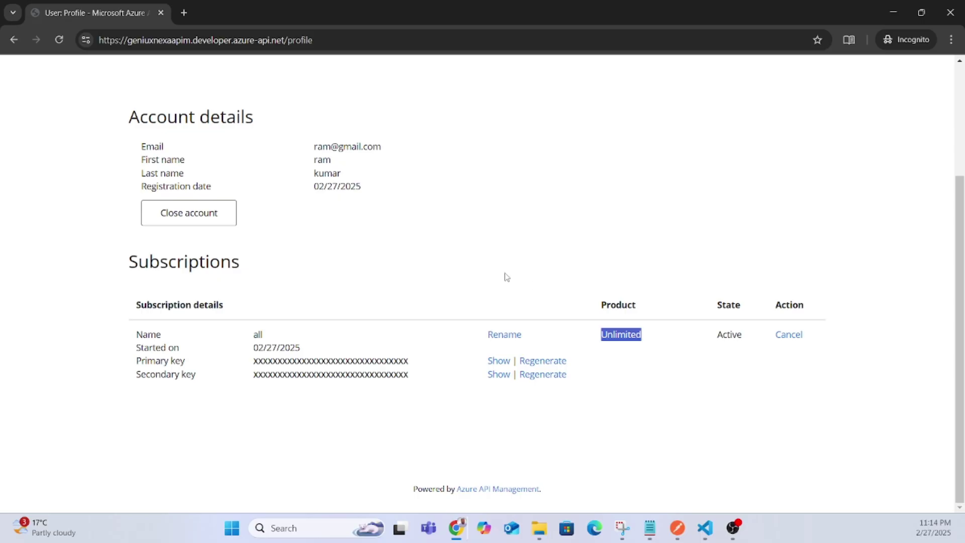
scroll(504, 275, "up", 3)
scroll(568, 371, "down", 2)
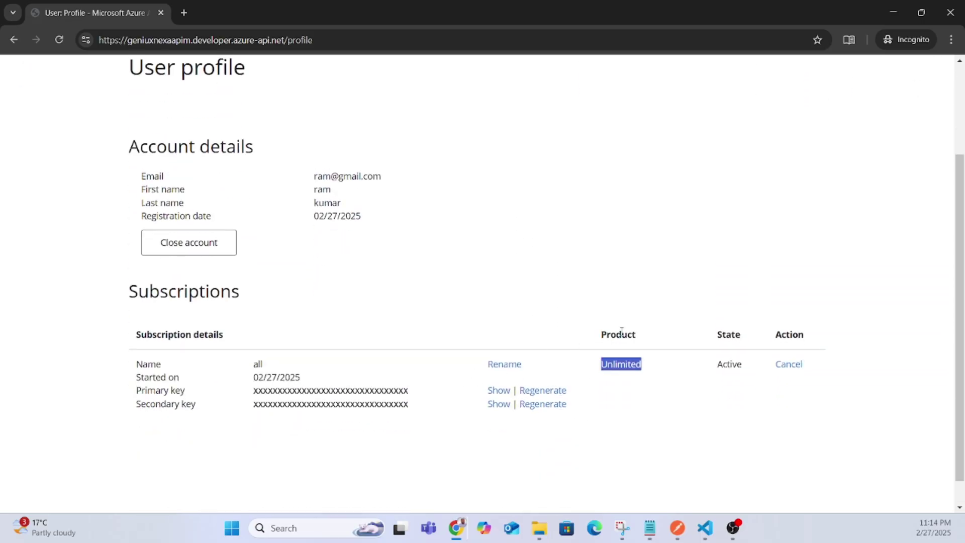
scroll(577, 351, "up", 2)
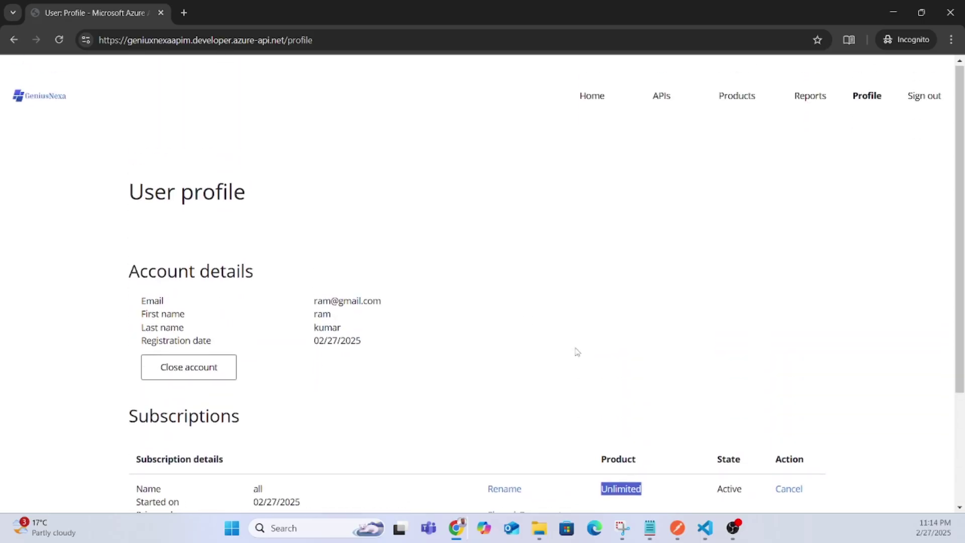
left_click(660, 104)
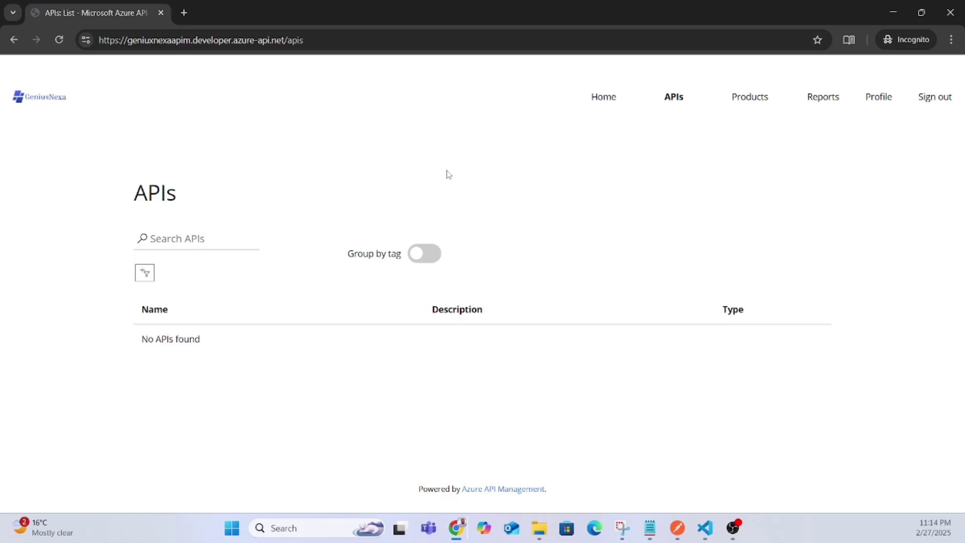
- Switch to the APIs page of the geniuxnexaapim service in the Azure portal and start creating an API from a Function App
left_click(892, 16)
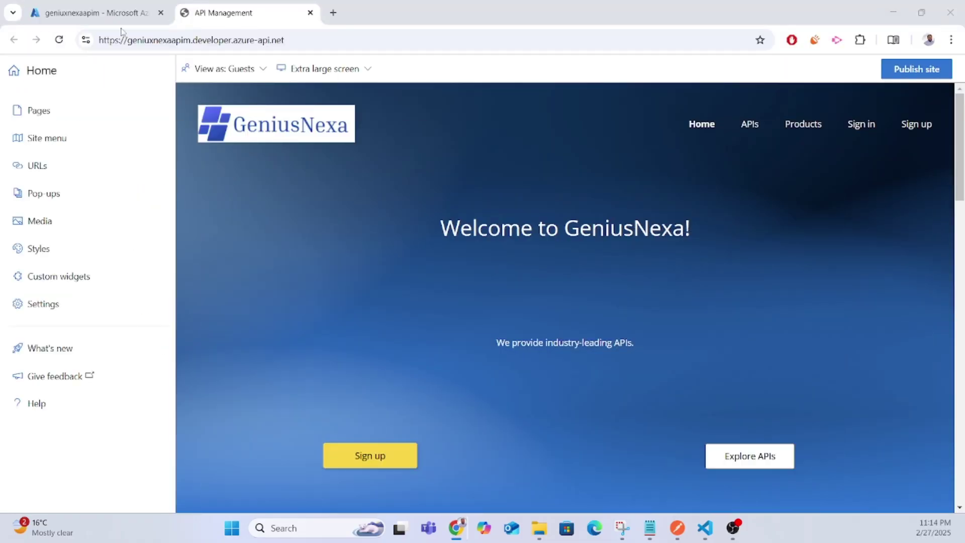
left_click(107, 7)
scroll(115, 297, "up", 5)
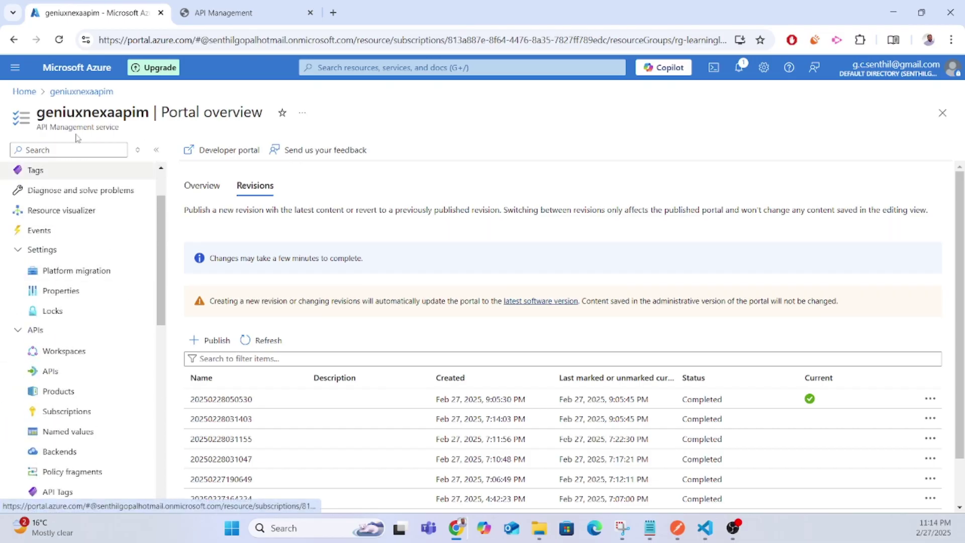
left_click(50, 373)
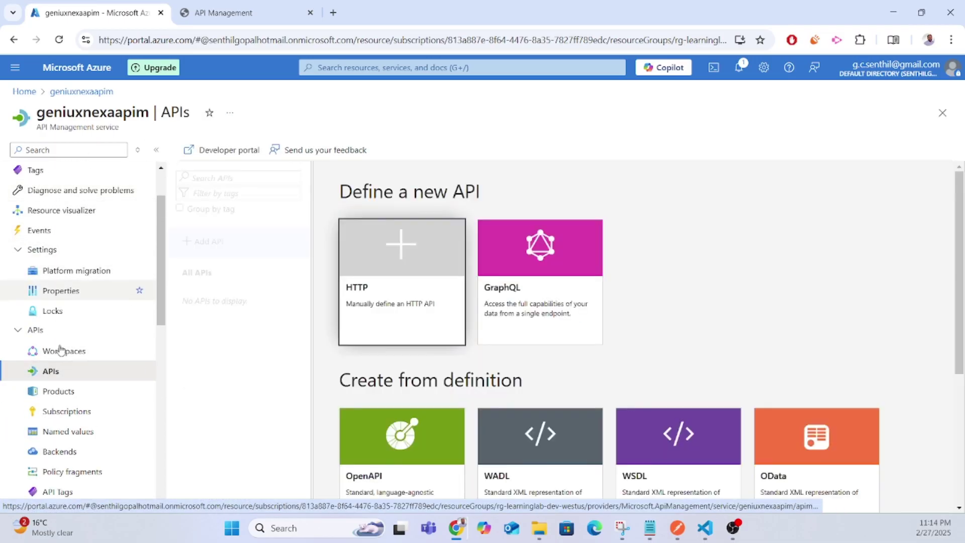
scroll(793, 357, "down", 3)
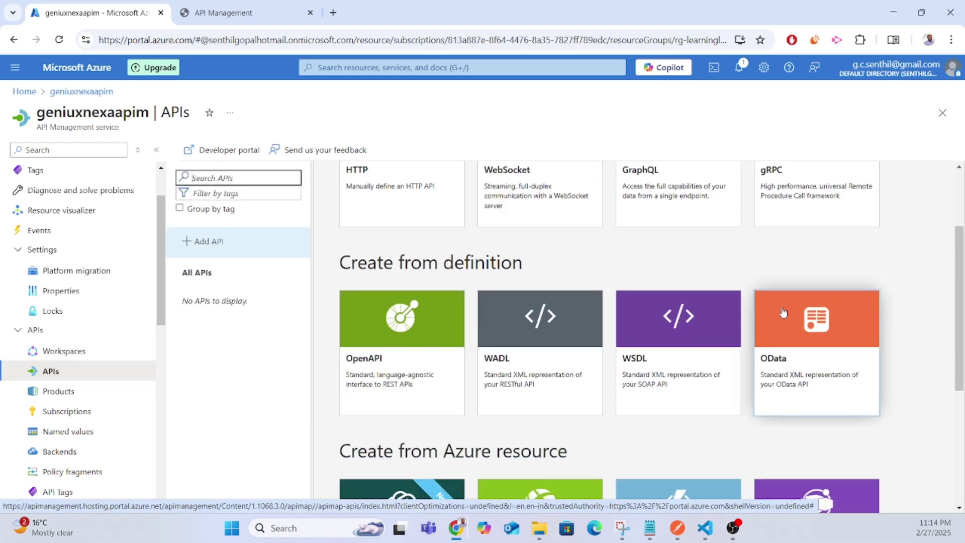
scroll(793, 357, "down", 3)
left_click(670, 344)
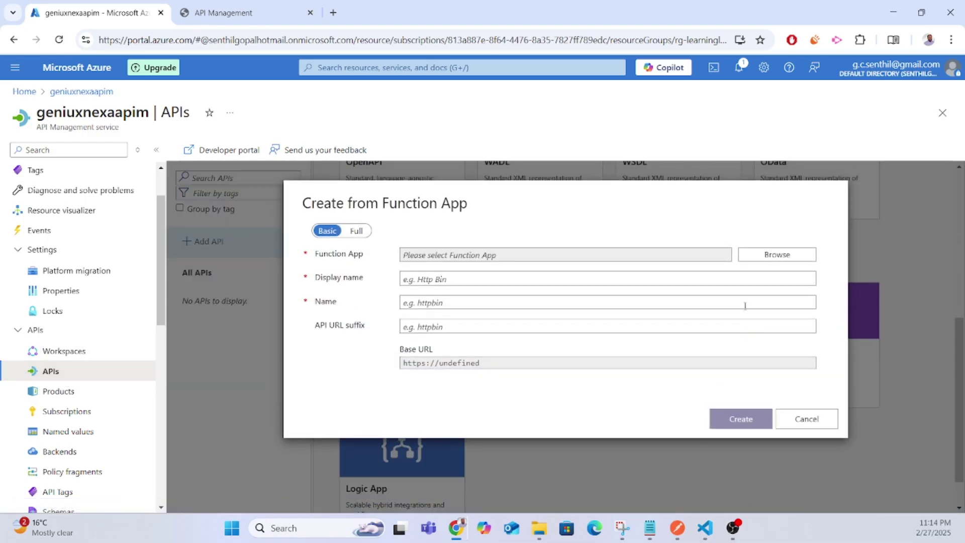
- Choose the CakeHaven Function App as the API source and import its PostOrder function
left_click(798, 254)
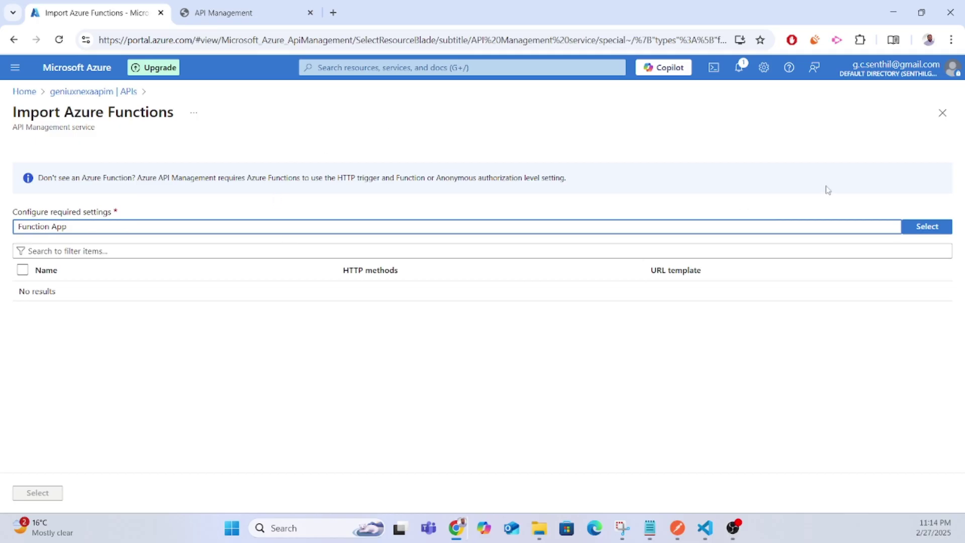
left_click(928, 228)
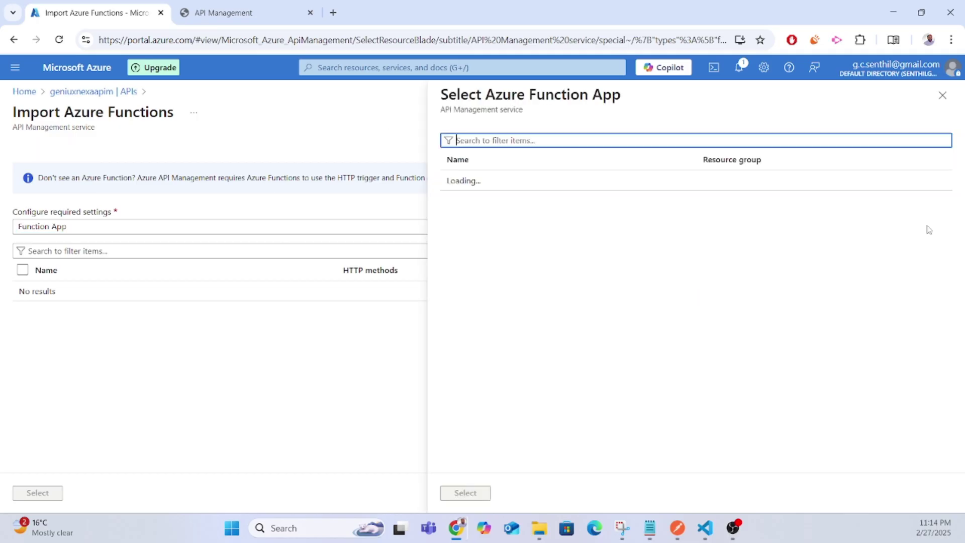
left_click(503, 184)
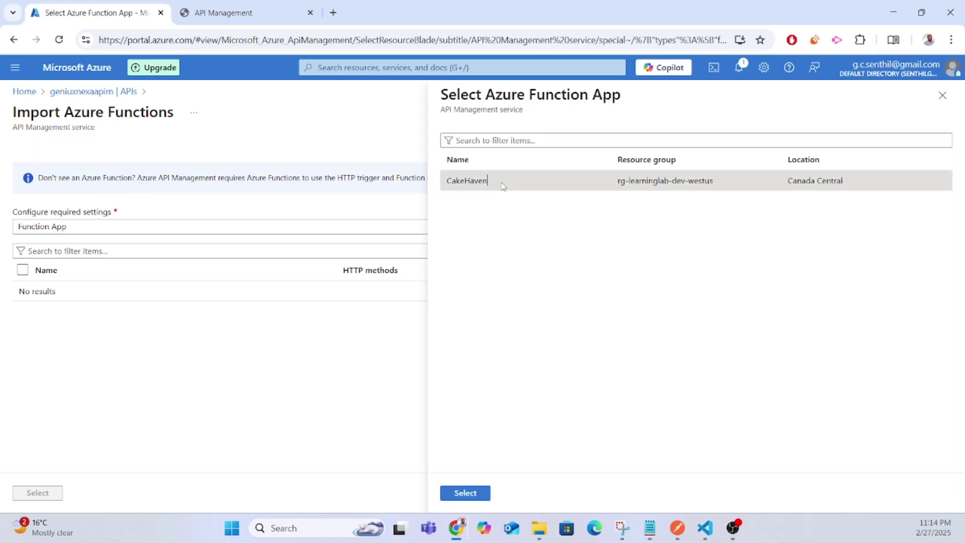
left_click(466, 494)
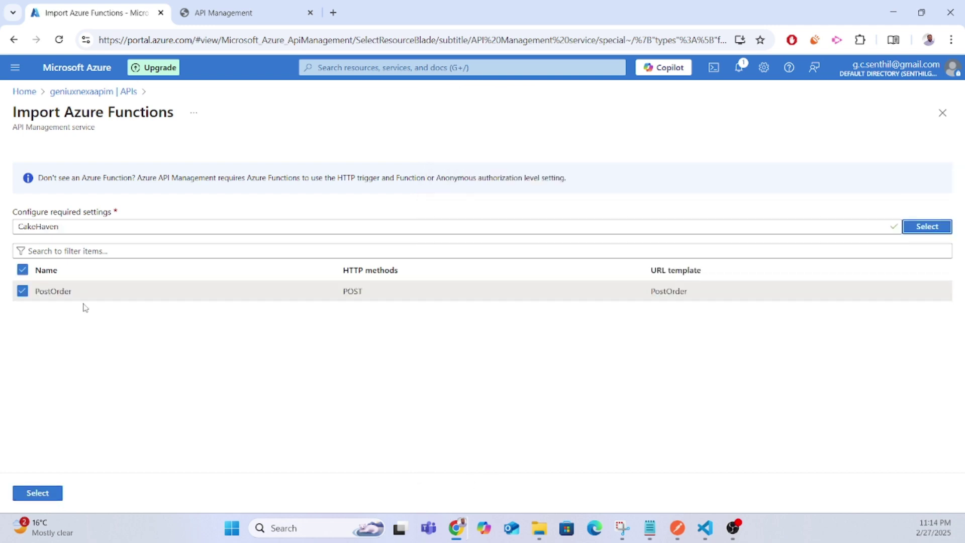
left_click(42, 496)
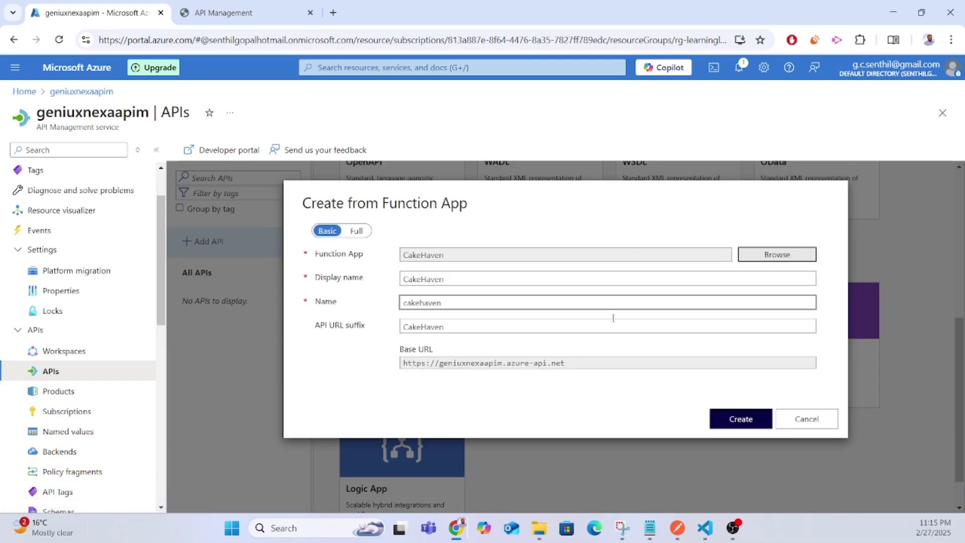
- Create the CakeHaven API from the Function App and open the settings of the new API
left_click(740, 421)
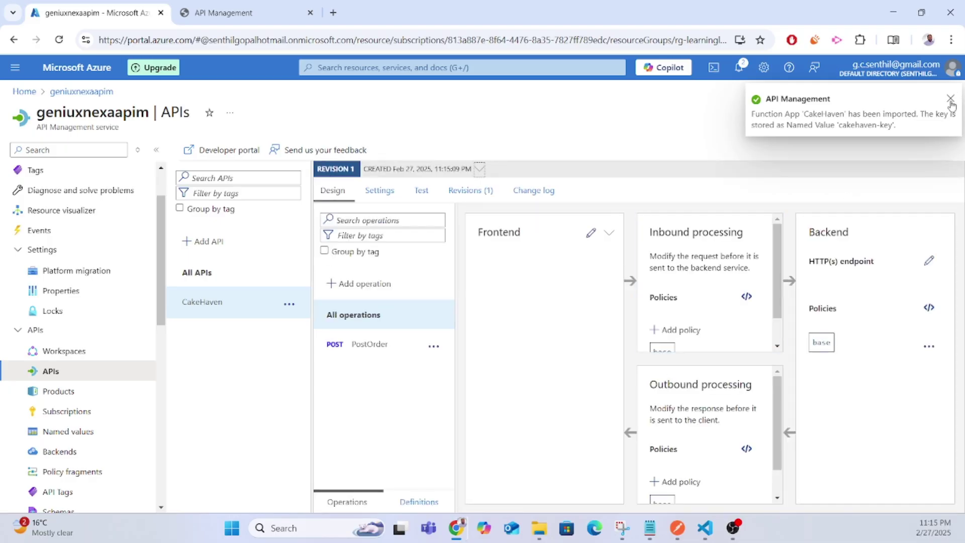
left_click(951, 99)
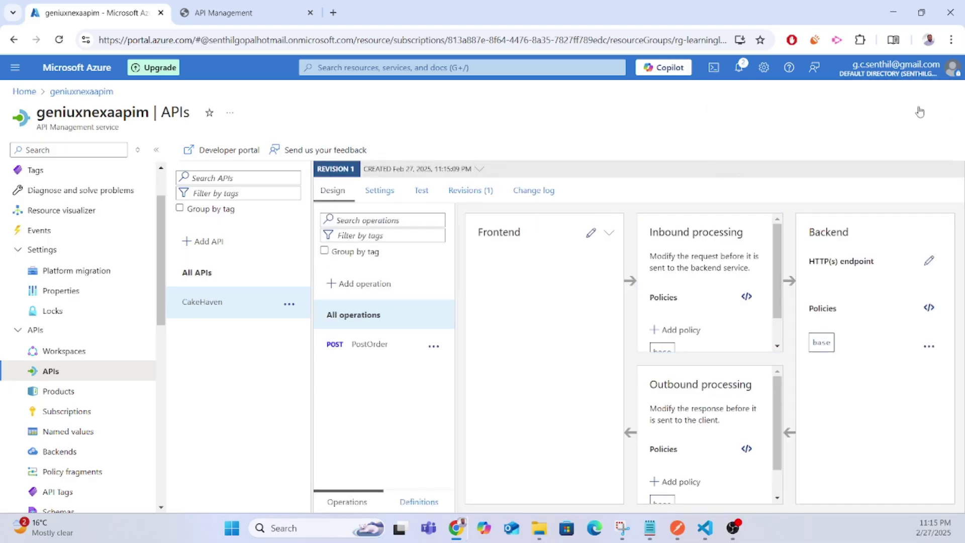
left_click(380, 190)
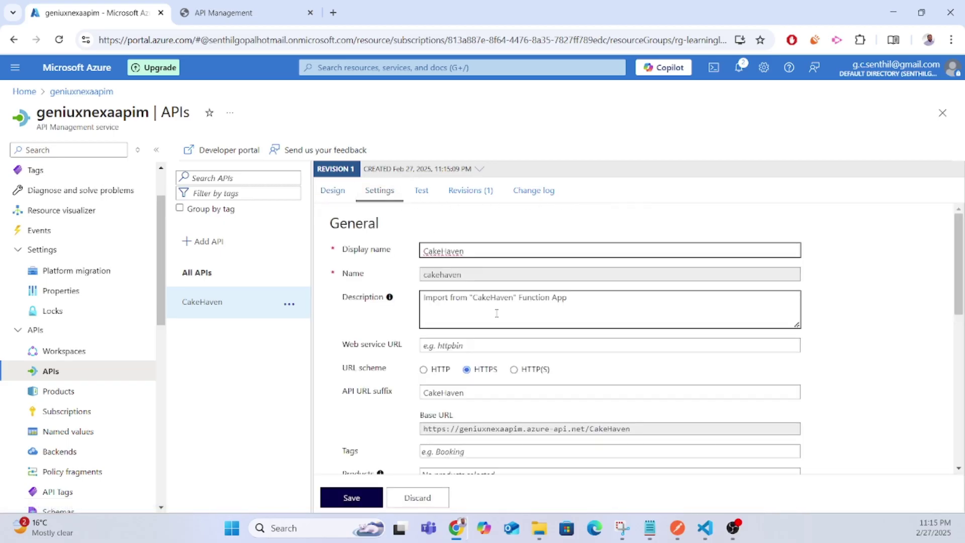
- Associate the CakeHaven API with the Unlimited product in its general settings
scroll(497, 313, "down", 1)
scroll(497, 313, "down", 1)
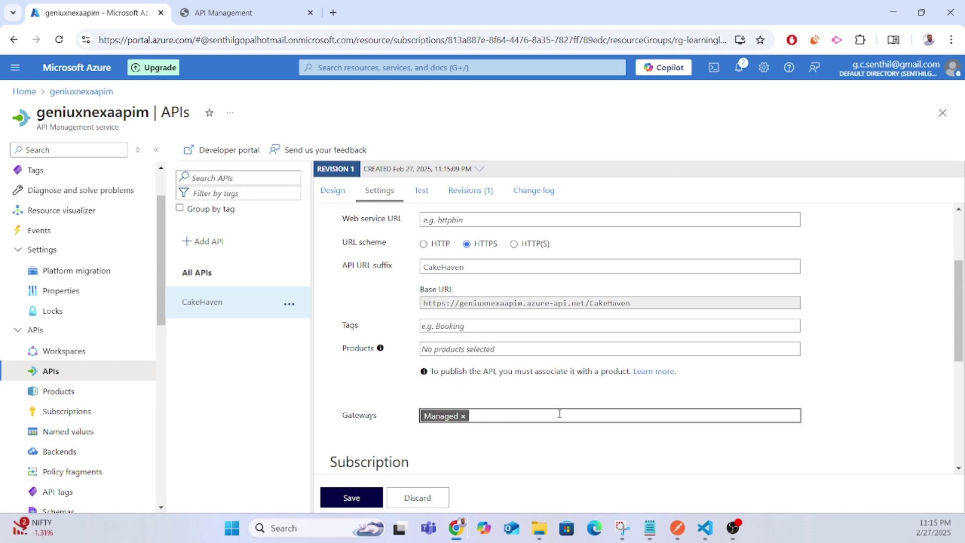
scroll(558, 424, "down", 2)
scroll(558, 424, "up", 1)
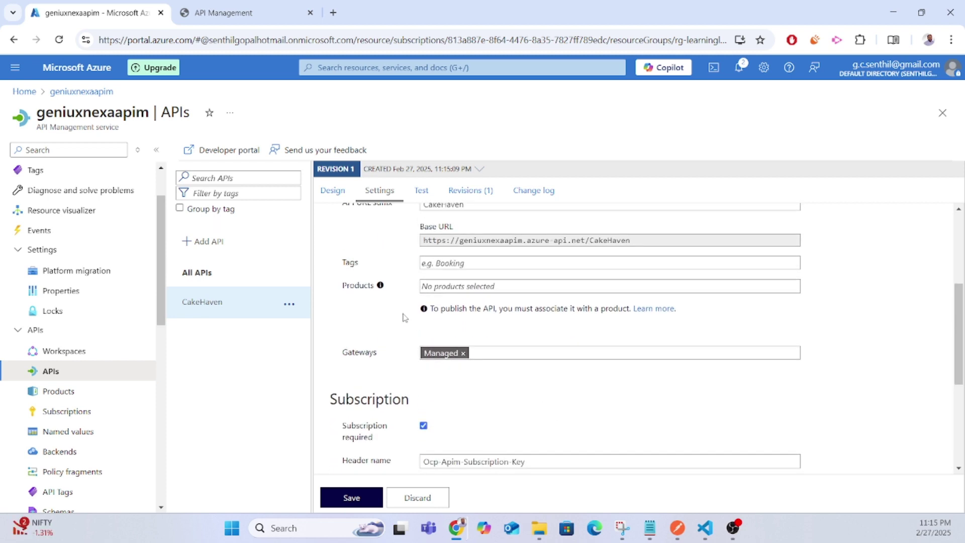
left_click(448, 286)
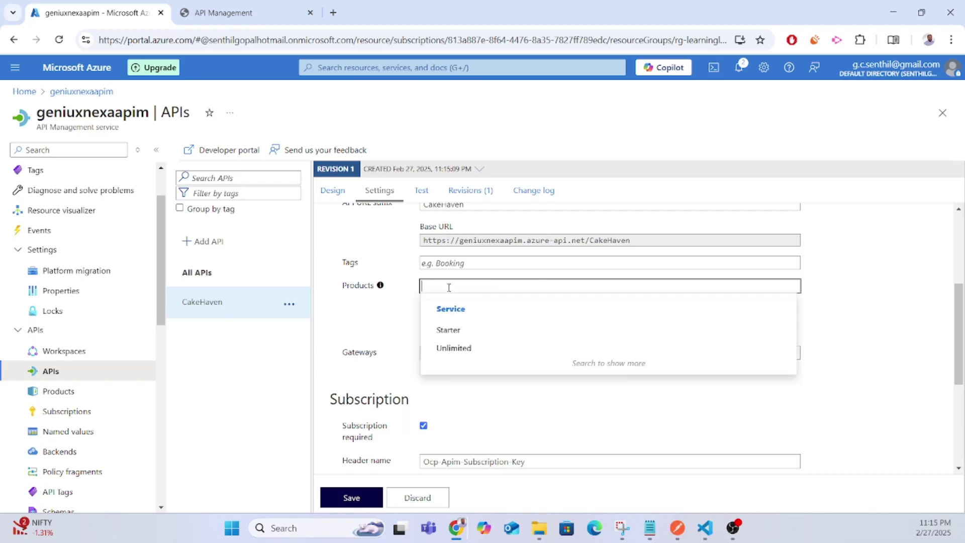
left_click(453, 348)
left_click(739, 362)
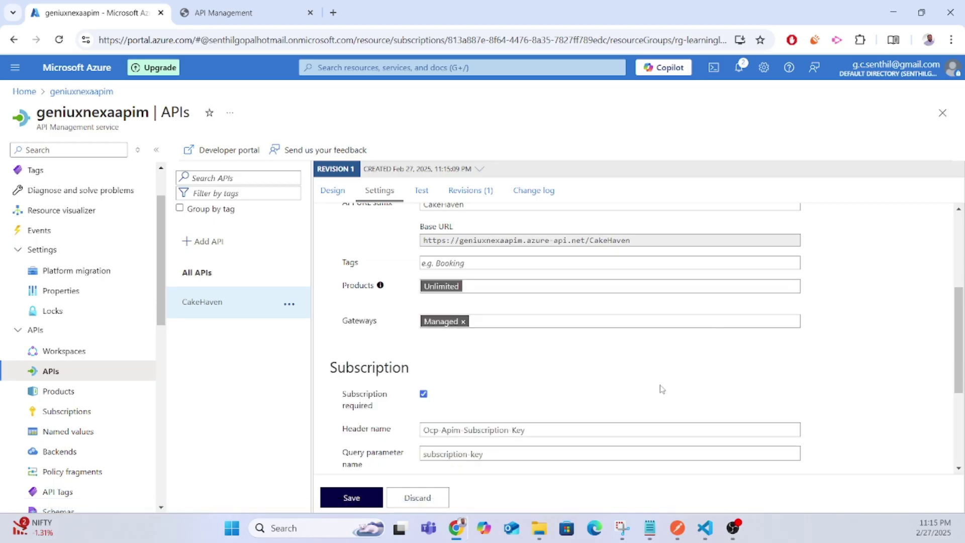
- Set the API's user authorization to OAuth 2.0 with the Azure Active Directory OAuth2.0 Service server
scroll(659, 390, "down", 1)
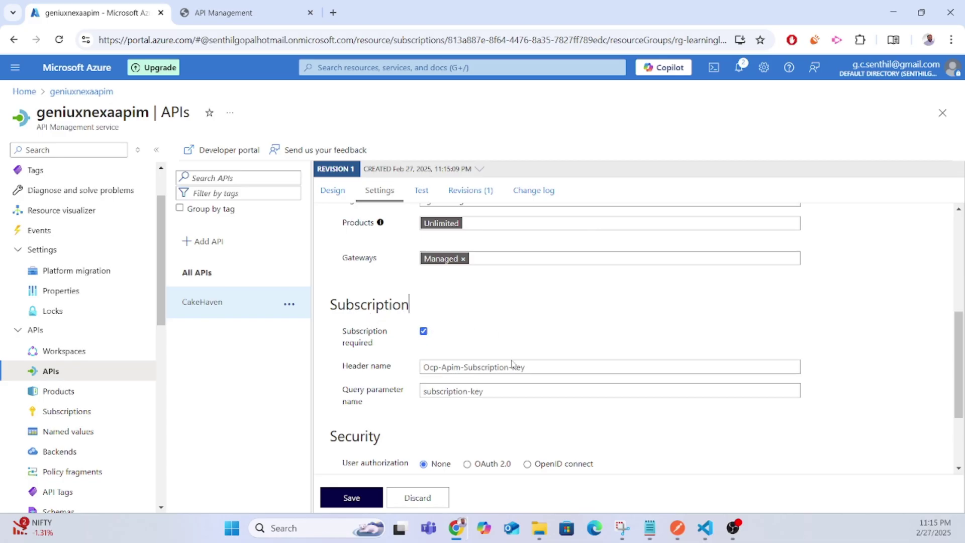
scroll(518, 365, "down", 1)
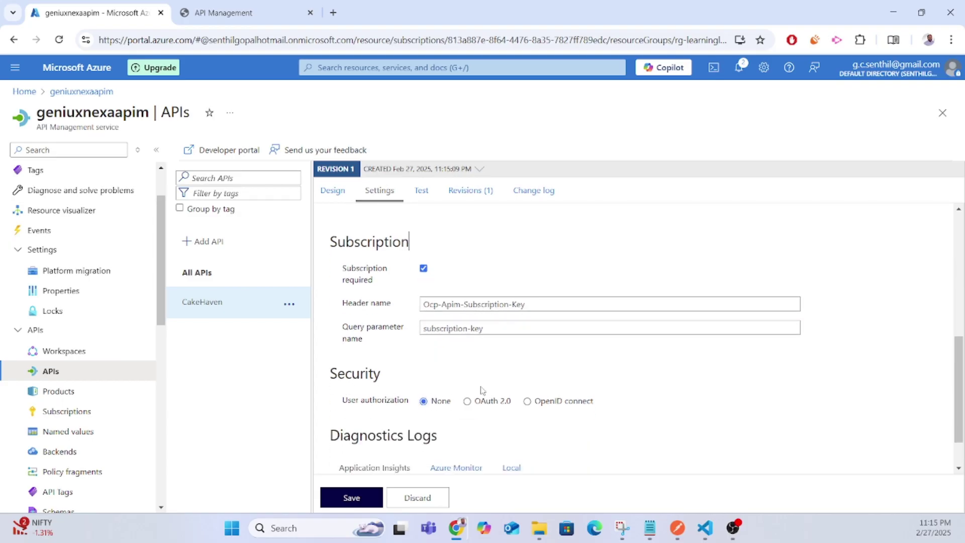
left_click(467, 401)
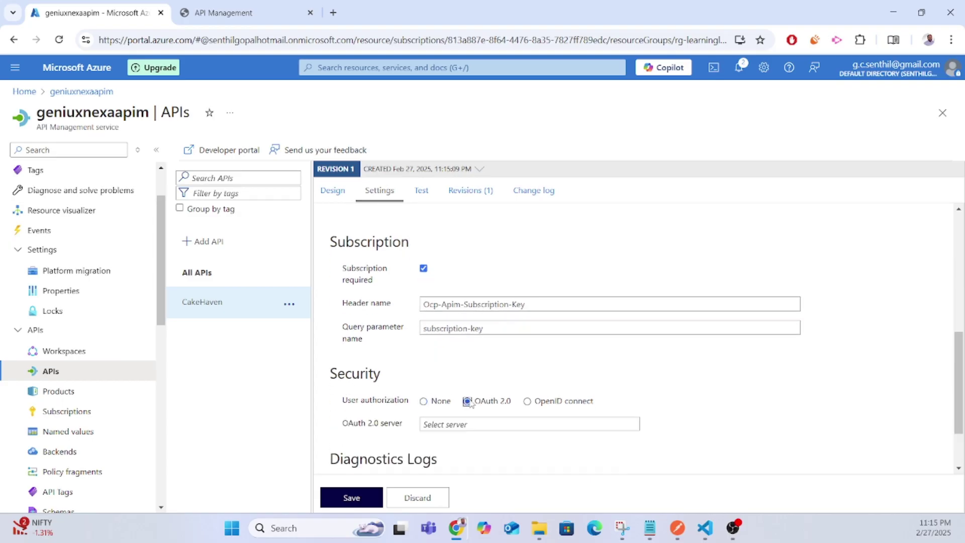
scroll(525, 374, "down", 1)
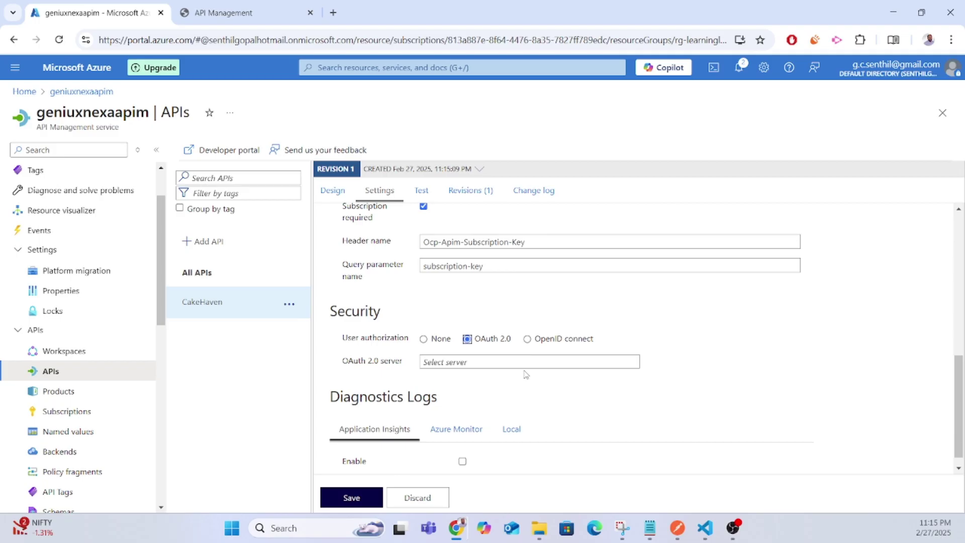
left_click(474, 361)
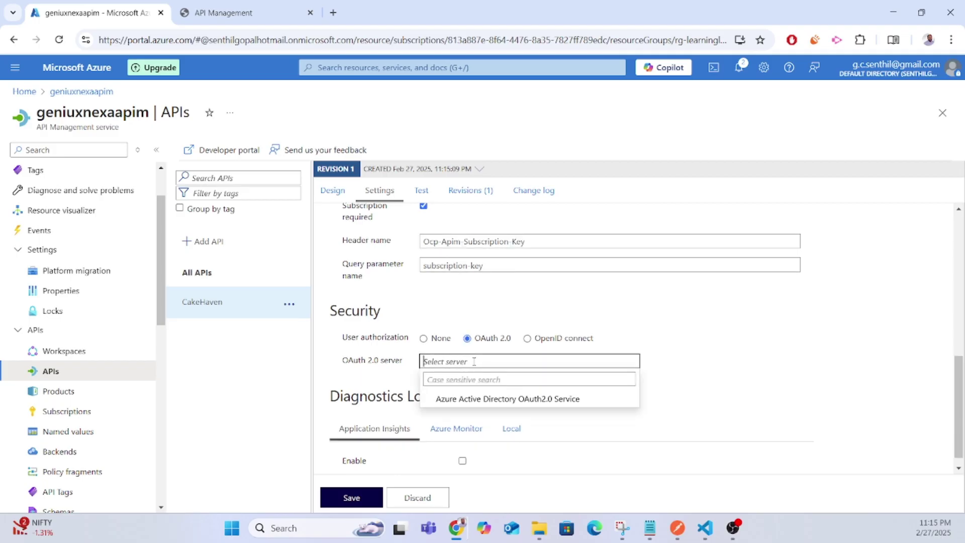
left_click(456, 400)
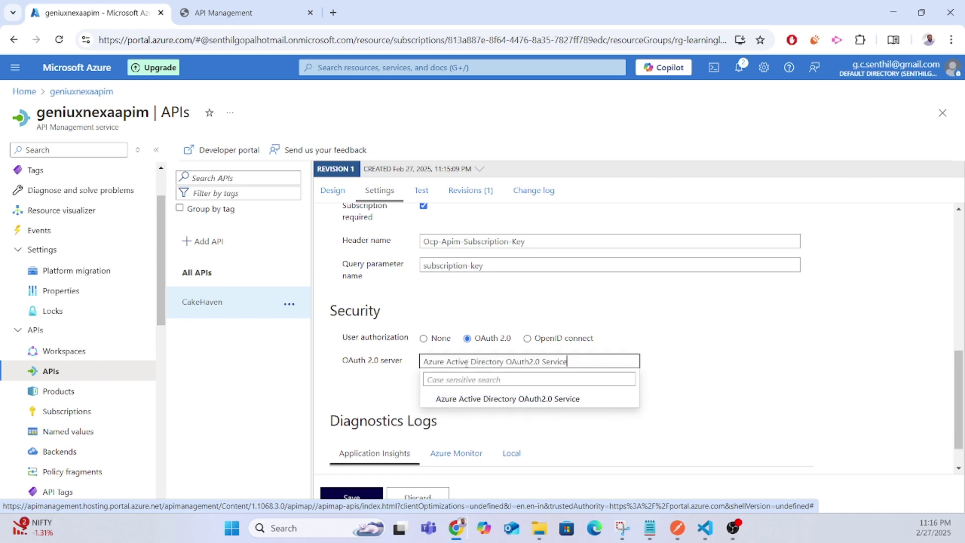
- Enable Application Insights diagnostics logging with CakeHaven as the destination and save the API settings
scroll(651, 349, "down", 1)
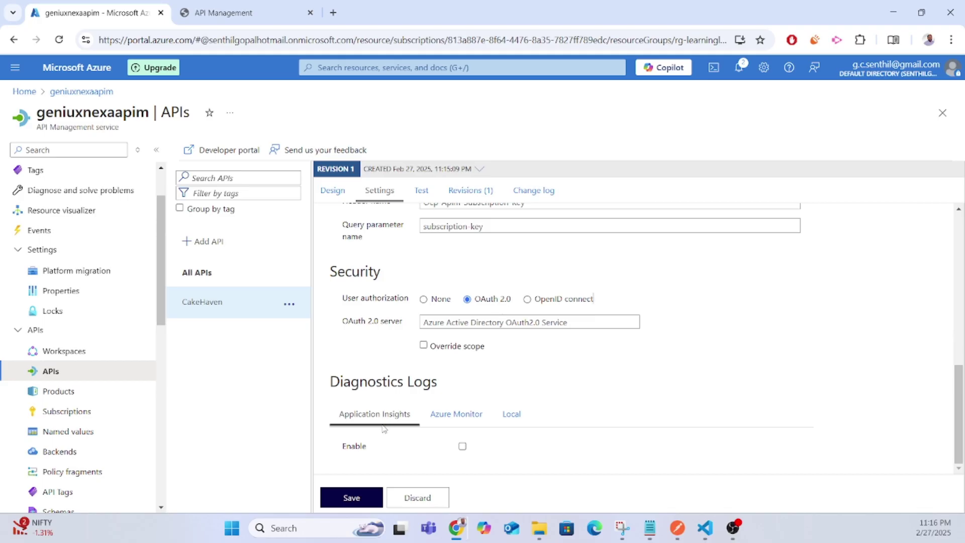
left_click(463, 446)
scroll(576, 392, "down", 3)
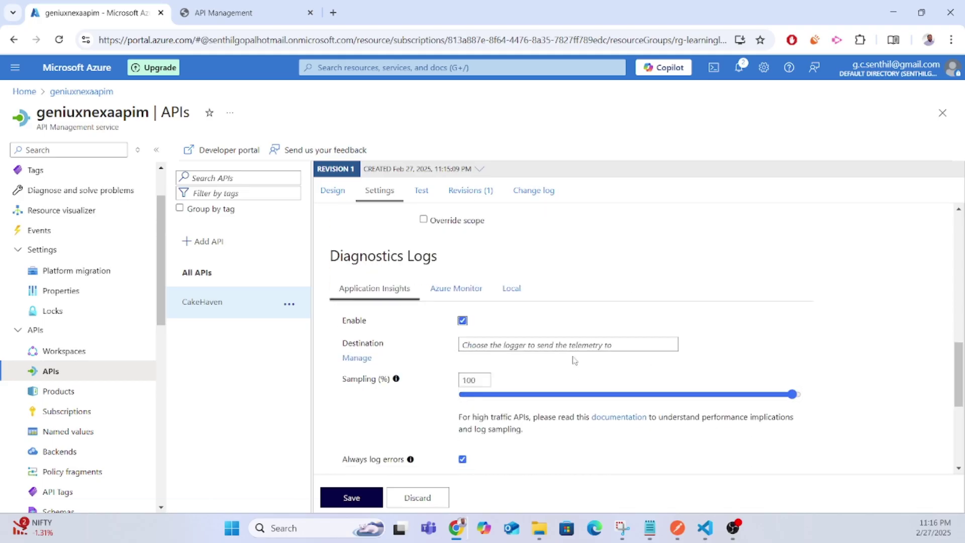
left_click(573, 346)
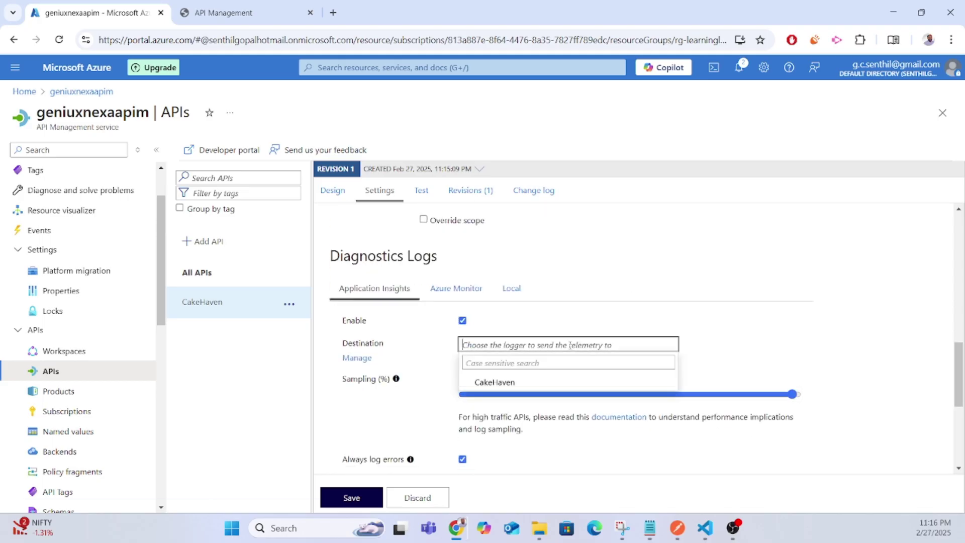
left_click(496, 383)
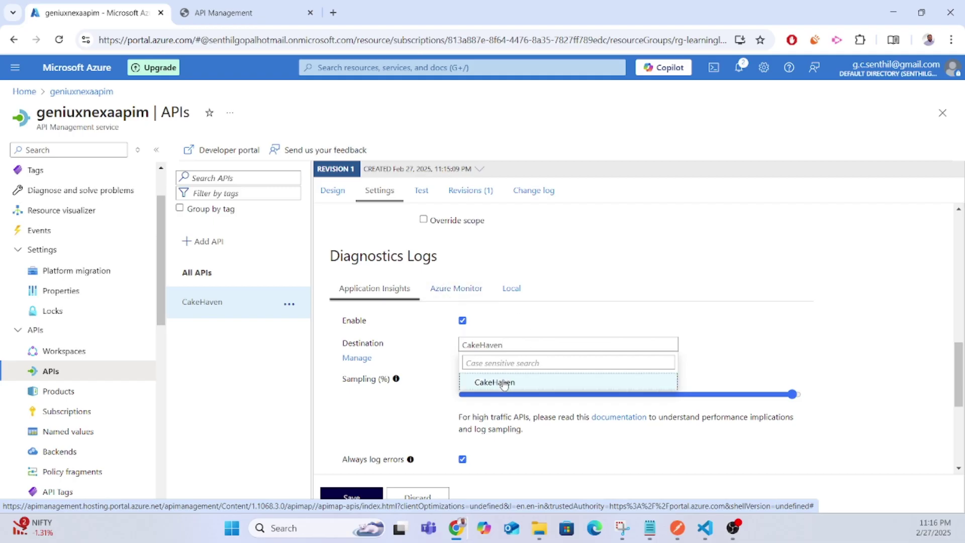
left_click(597, 312)
left_click(455, 284)
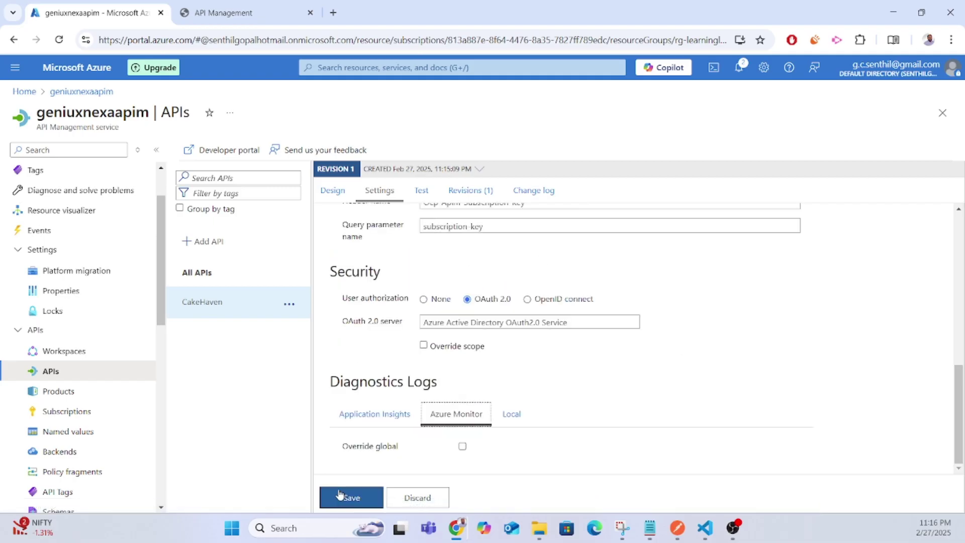
left_click(340, 495)
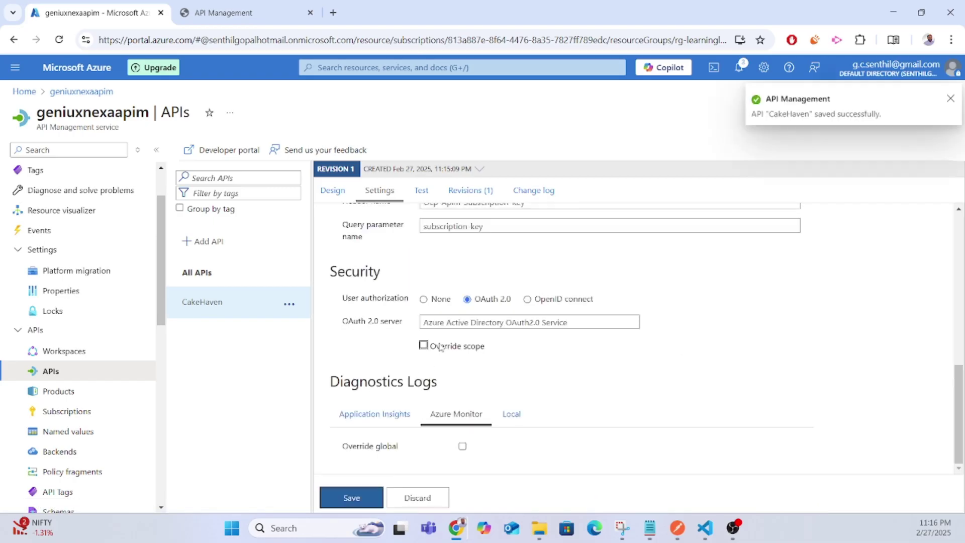
- Switch to the signed-in developer portal window and open the CakeHaven API from its refreshed API list
scroll(609, 366, "up", 10)
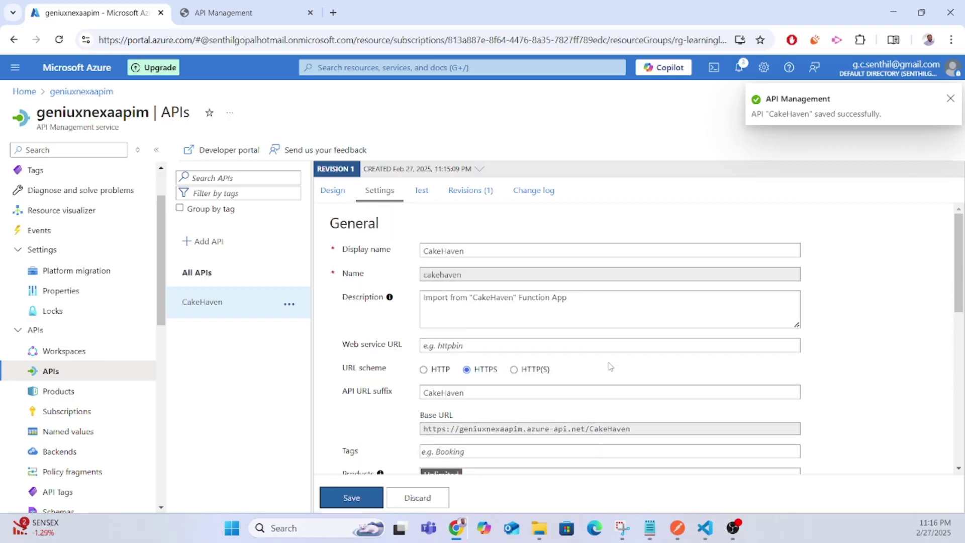
left_click(343, 188)
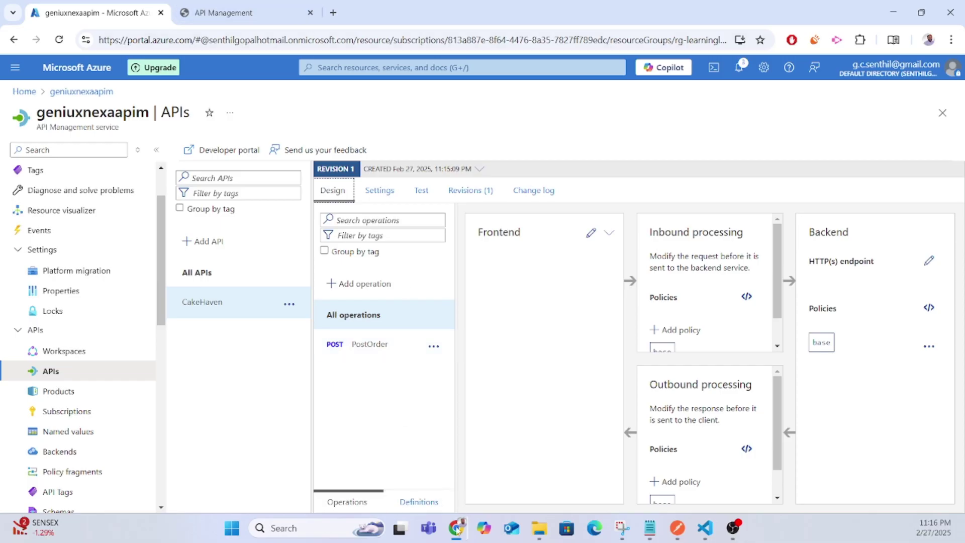
mouse_move(457, 526)
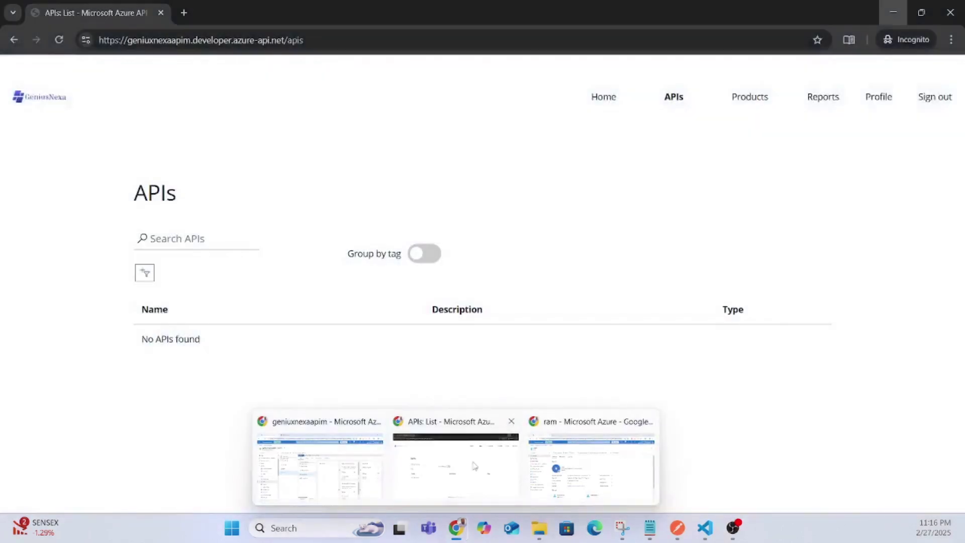
left_click(452, 452)
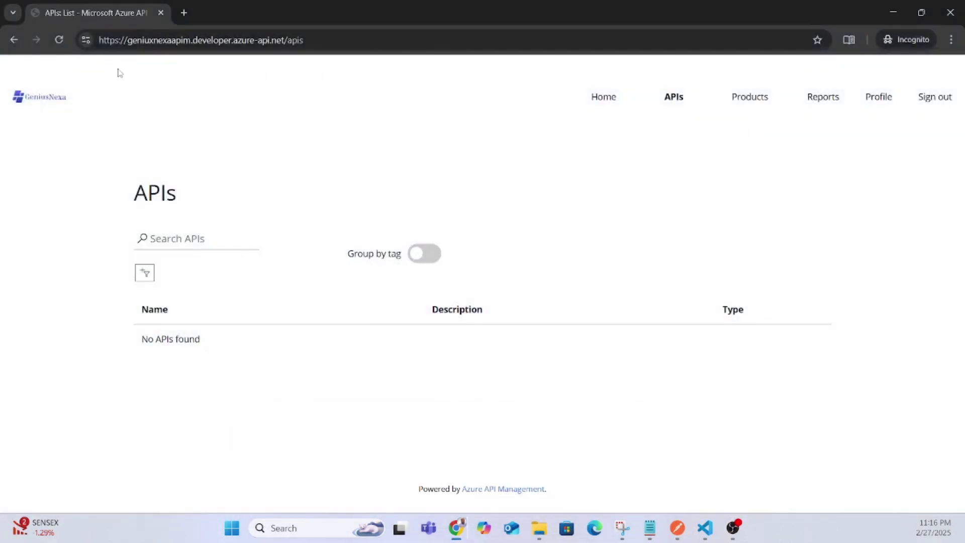
key("F5")
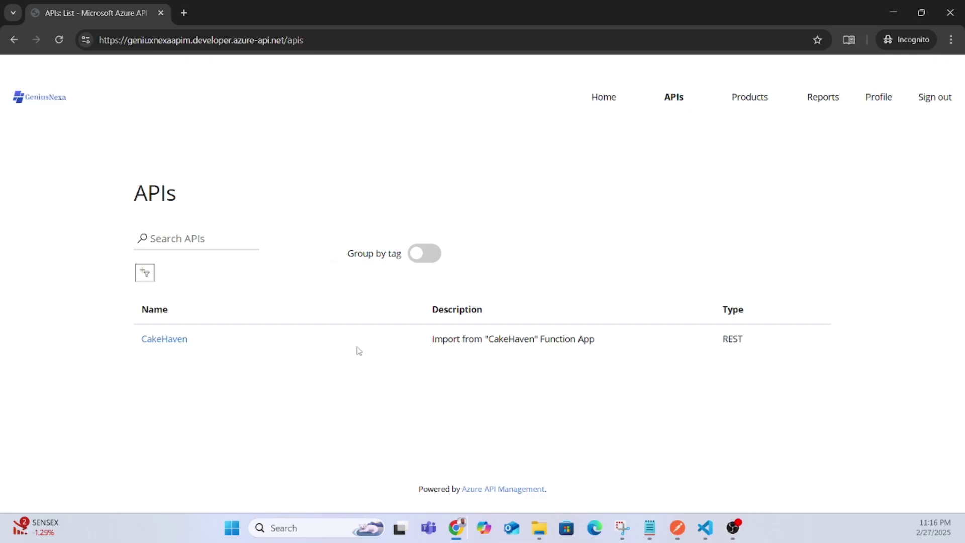
left_click(173, 343)
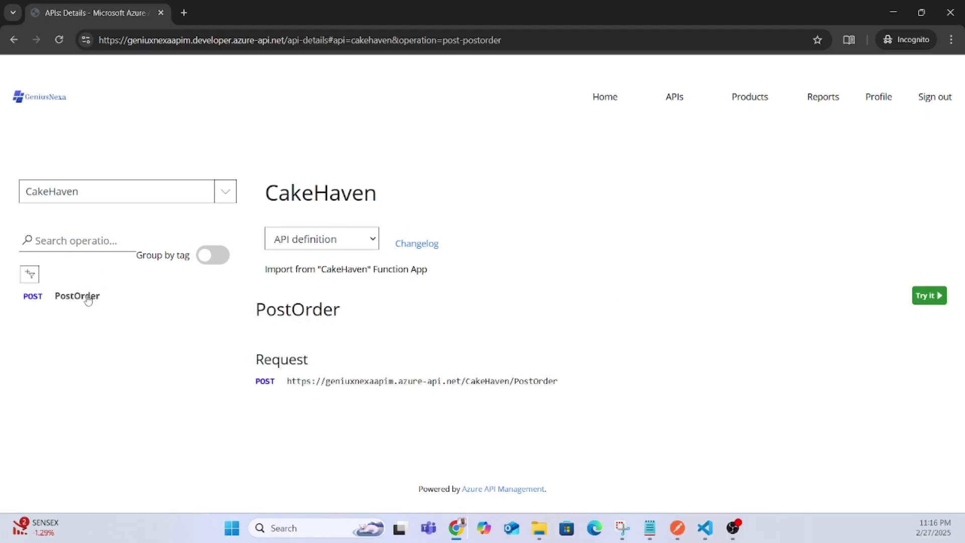
- Open the test console for the PostOrder operation and set its authorization flow to authorization_code
left_click(928, 300)
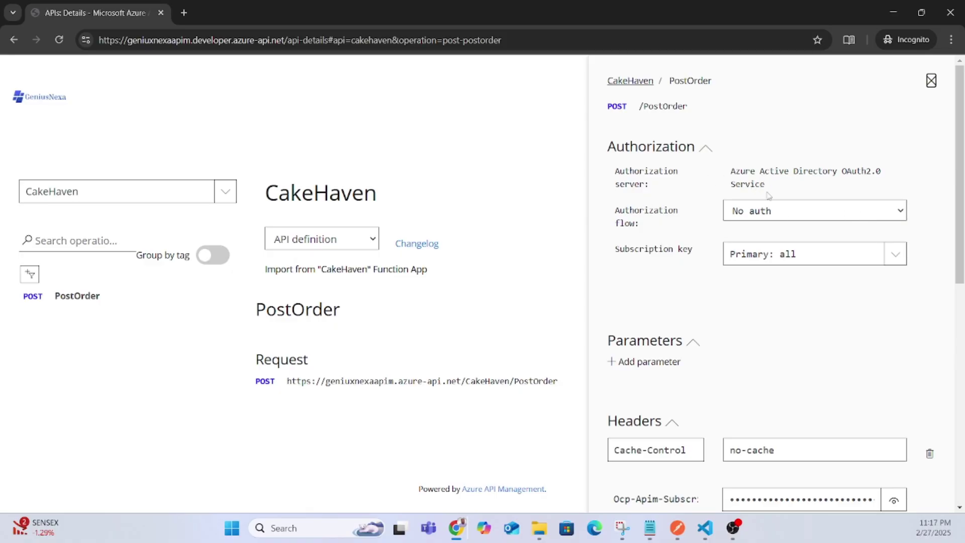
left_click(892, 215)
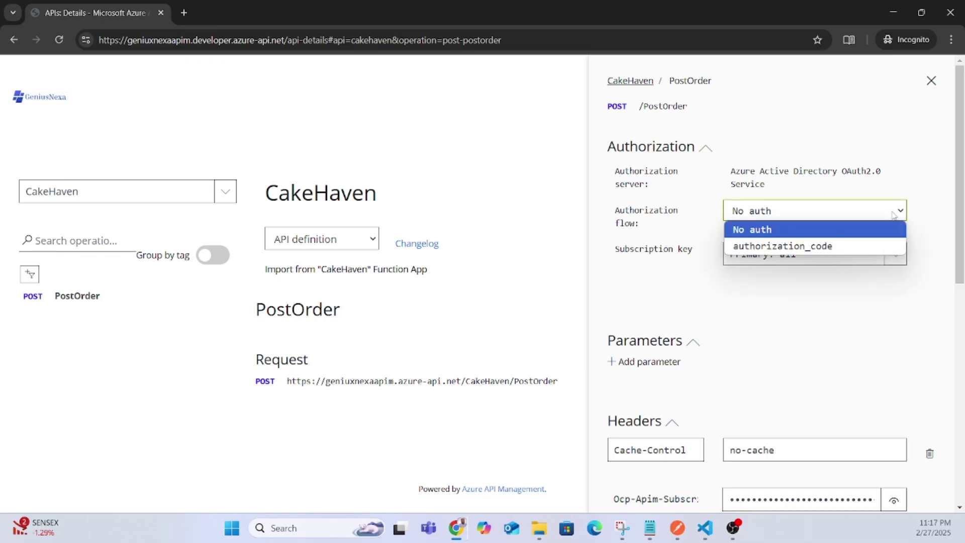
left_click(777, 246)
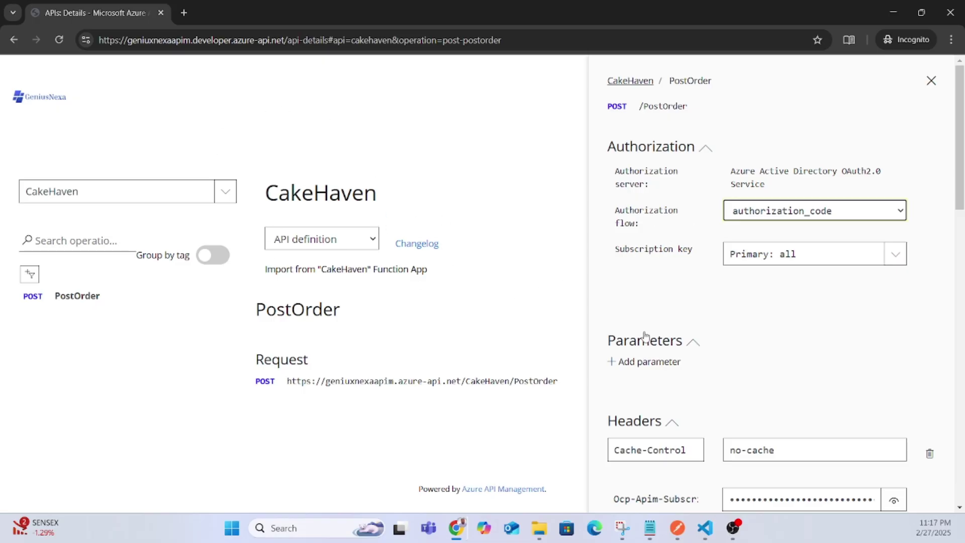
- Add a raw body to the PostOrder request and paste the copied cake order JSON into it
scroll(646, 336, "down", 3)
scroll(645, 336, "down", 6)
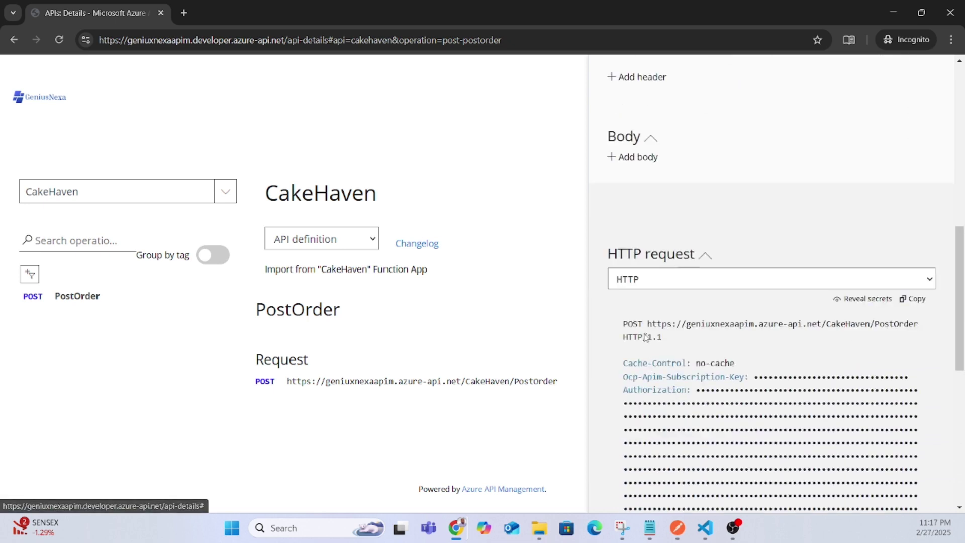
scroll(646, 337, "down", 1)
scroll(778, 382, "down", 9)
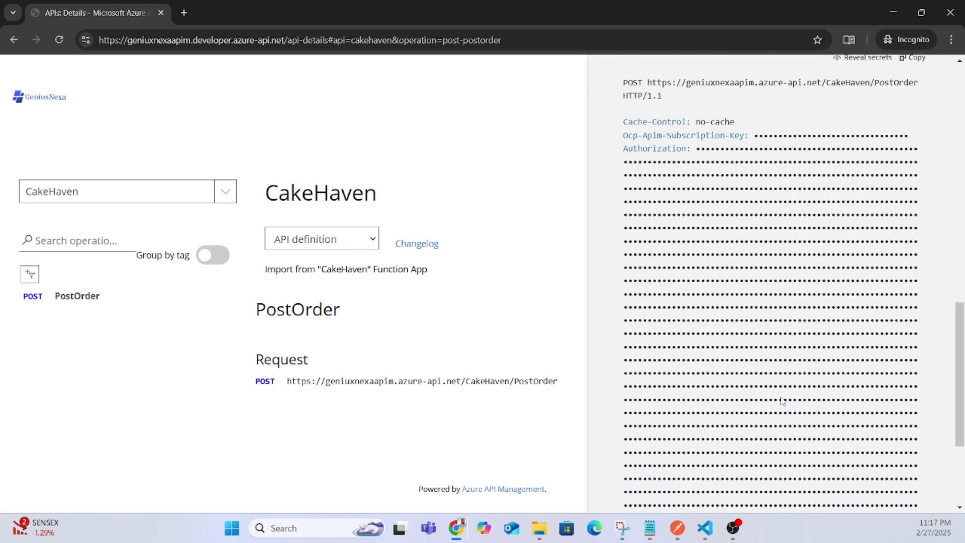
scroll(780, 398, "up", 8)
scroll(661, 201, "up", 4)
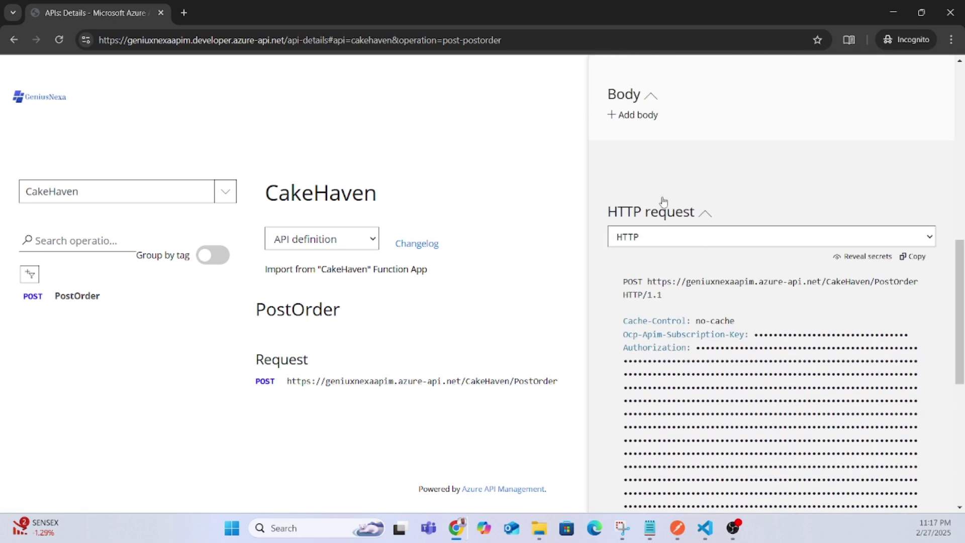
left_click(646, 240)
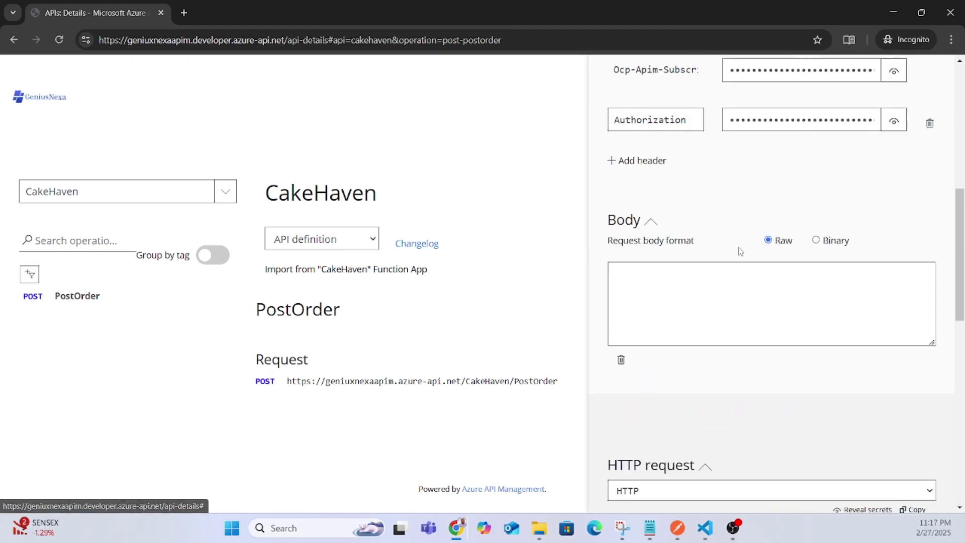
left_click(679, 316)
key("alt+Tab")
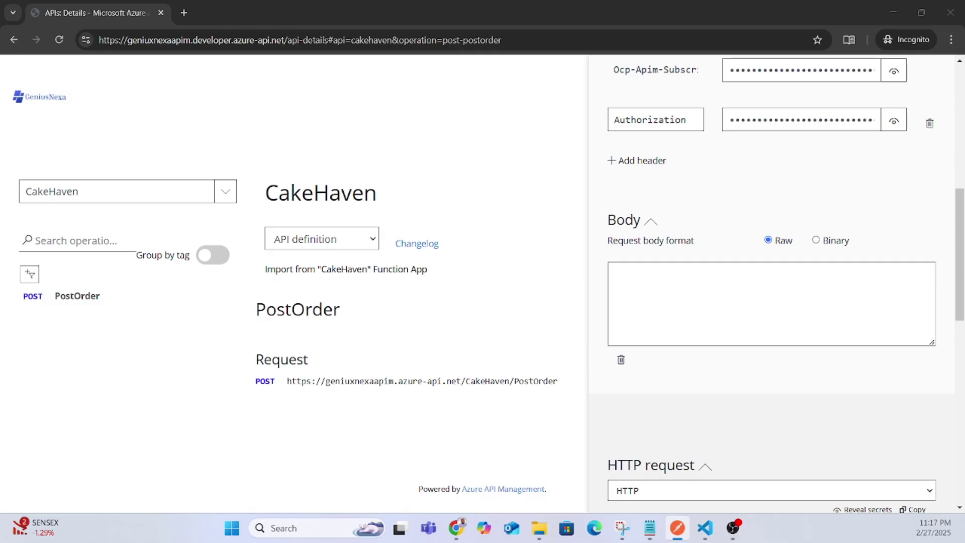
left_click(625, 286)
key("ctrl+v")
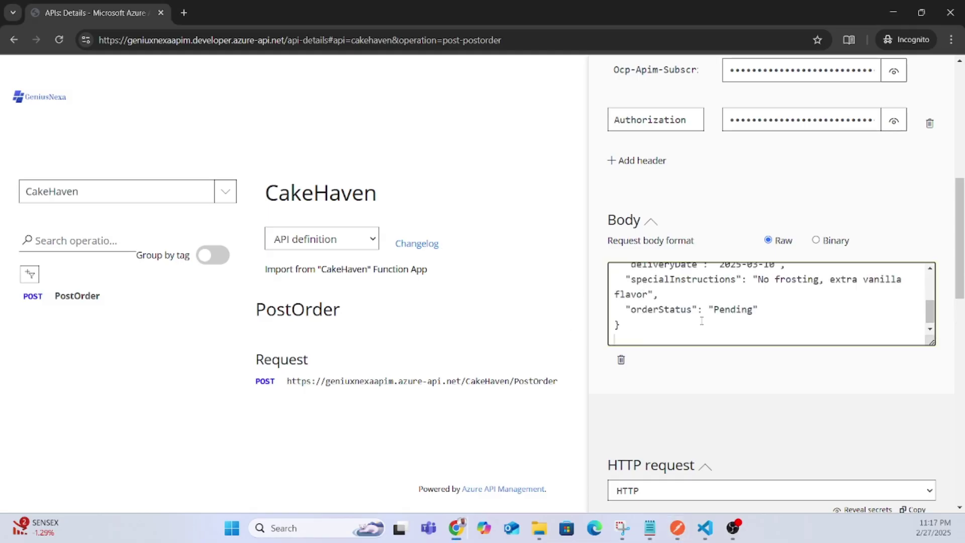
- Replace the customer e-mail and customer name in the raw request body with new test values and send the PostOrder request
scroll(702, 322, "up", 3)
mouse_move(748, 305)
left_mouse_down()
mouse_move(760, 305)
mouse_move(753, 290)
left_mouse_up()
type("222")
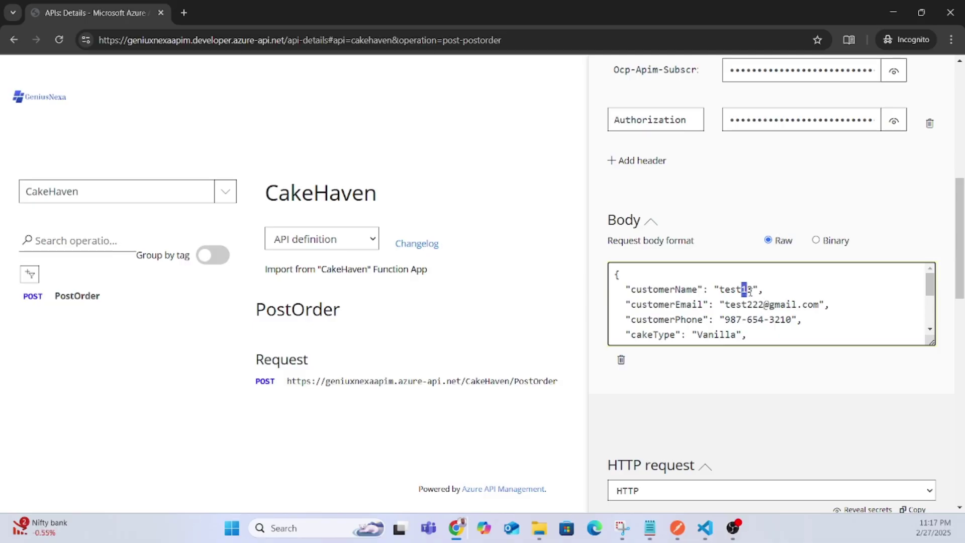
type("3333")
scroll(830, 386, "down", 3)
scroll(830, 386, "down", 10)
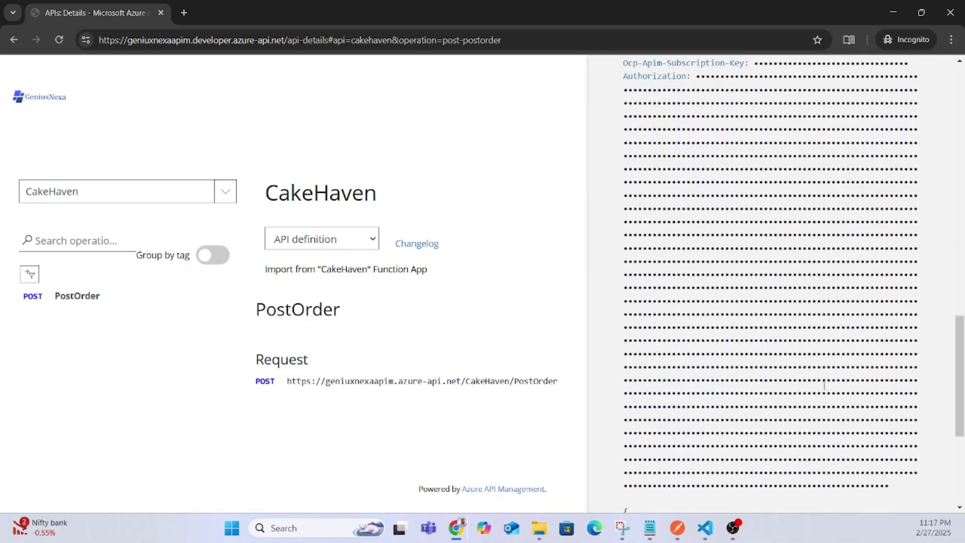
left_click(674, 480)
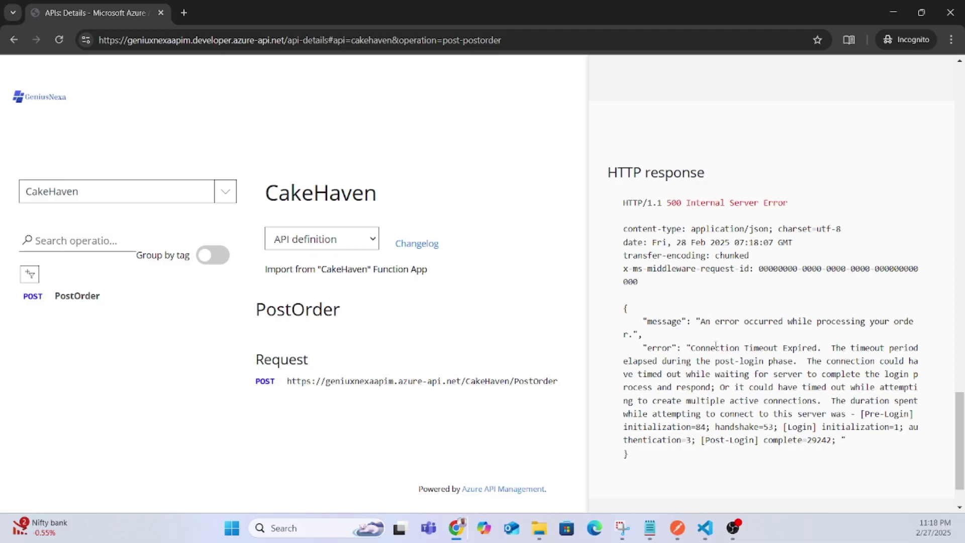
- Compare the PostOrder HTTP response with the request body that was submitted
scroll(769, 322, "up", 15)
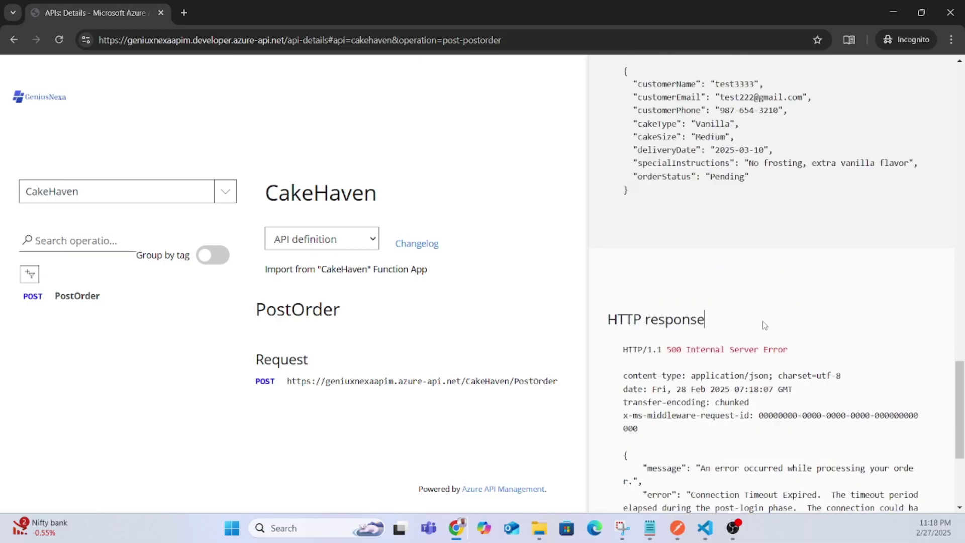
scroll(735, 279, "down", 15)
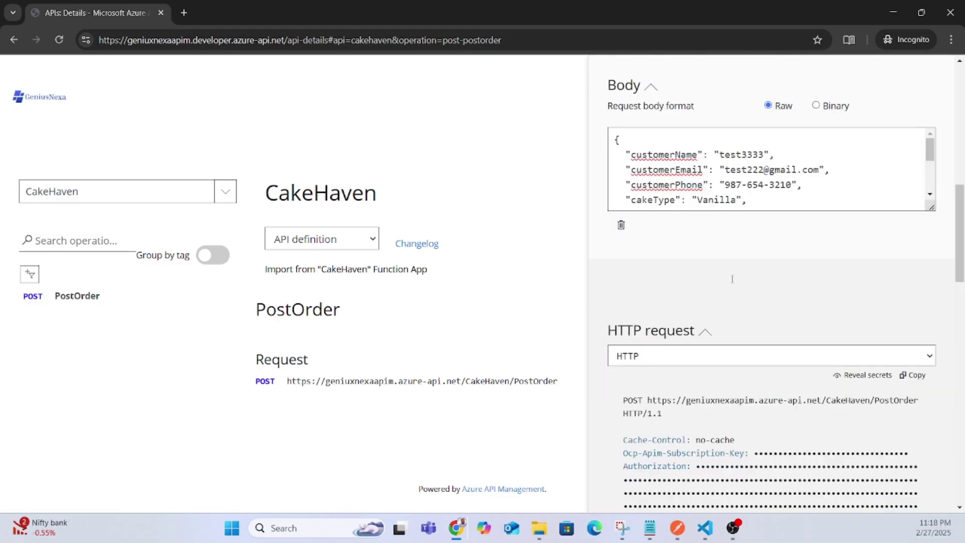
left_click(647, 477)
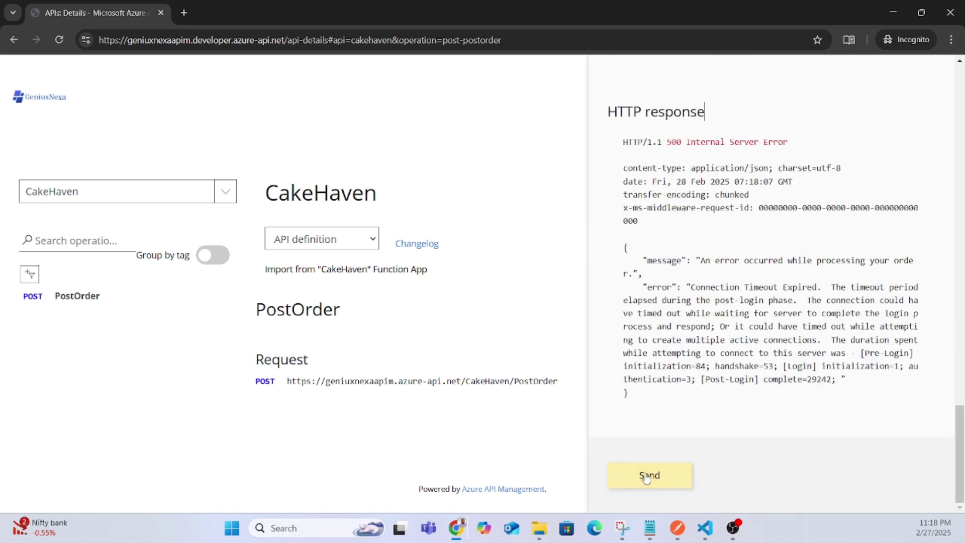
- Switch to the Azure portal window, open a new browser tab and place it in its own window beside the developer portal
mouse_move(451, 527)
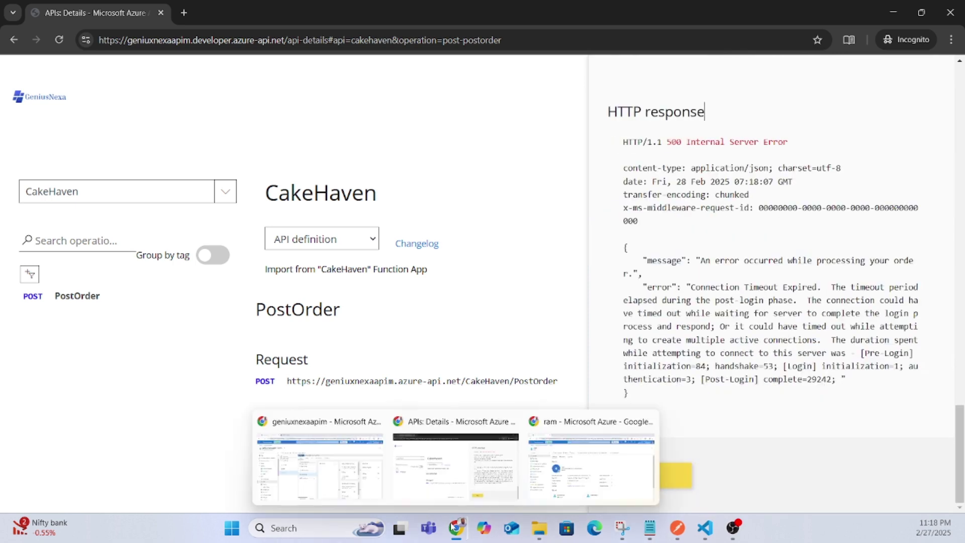
left_click(458, 471)
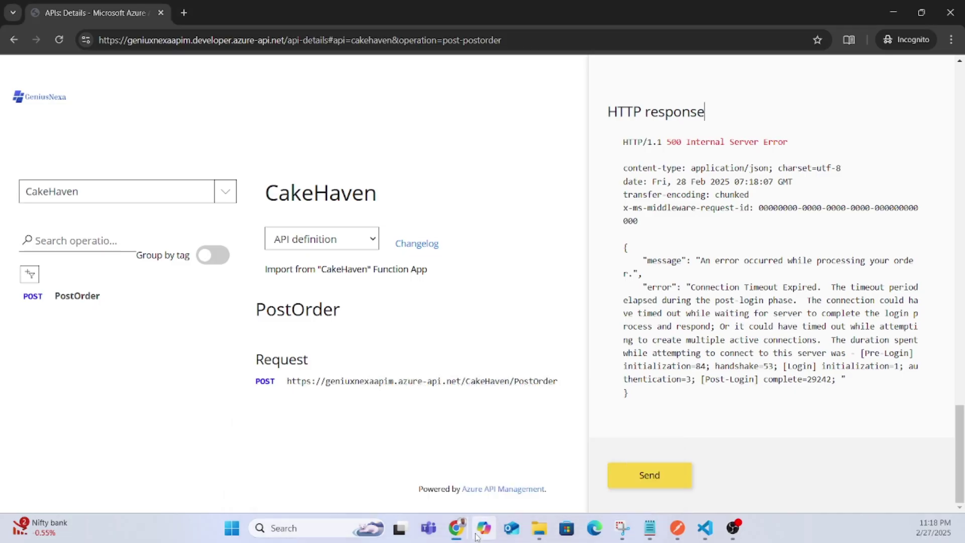
mouse_move(464, 532)
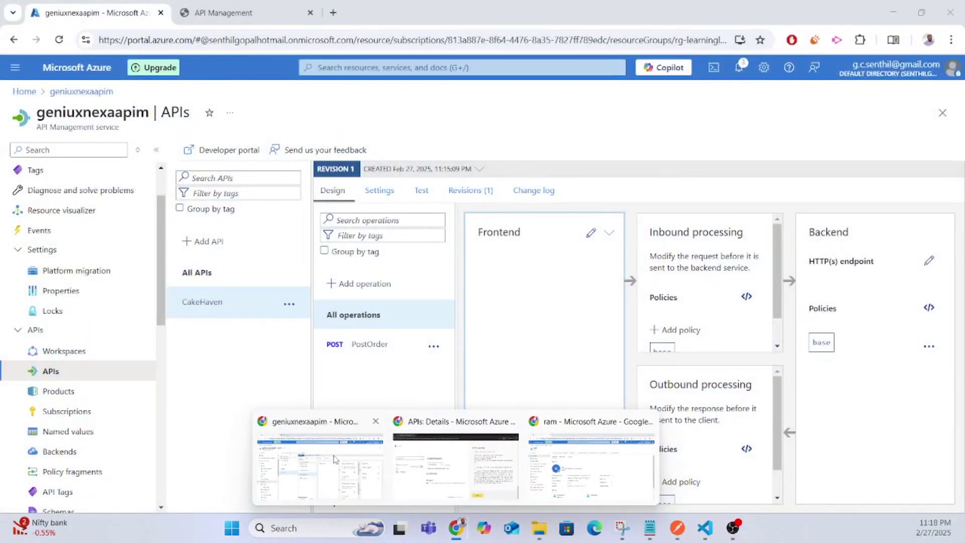
left_click(334, 458)
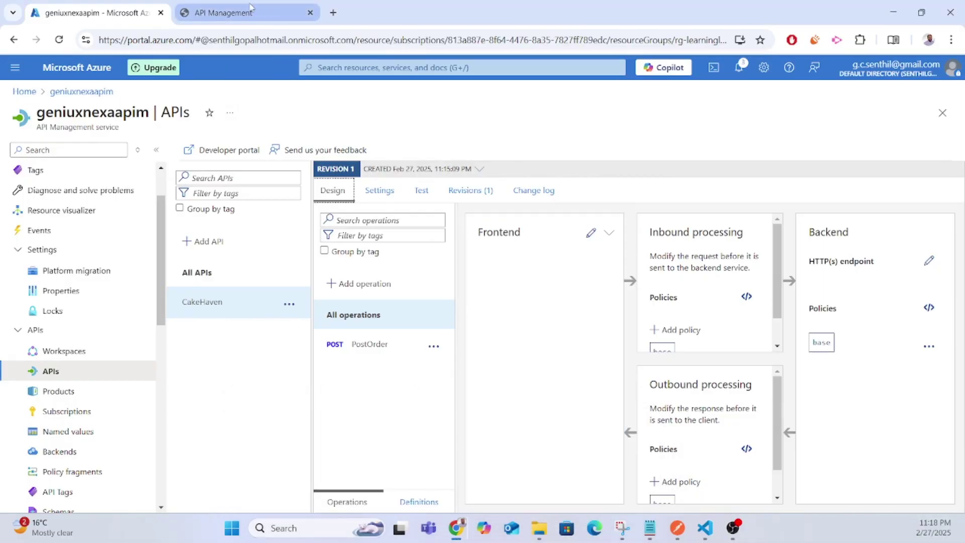
left_click(332, 13)
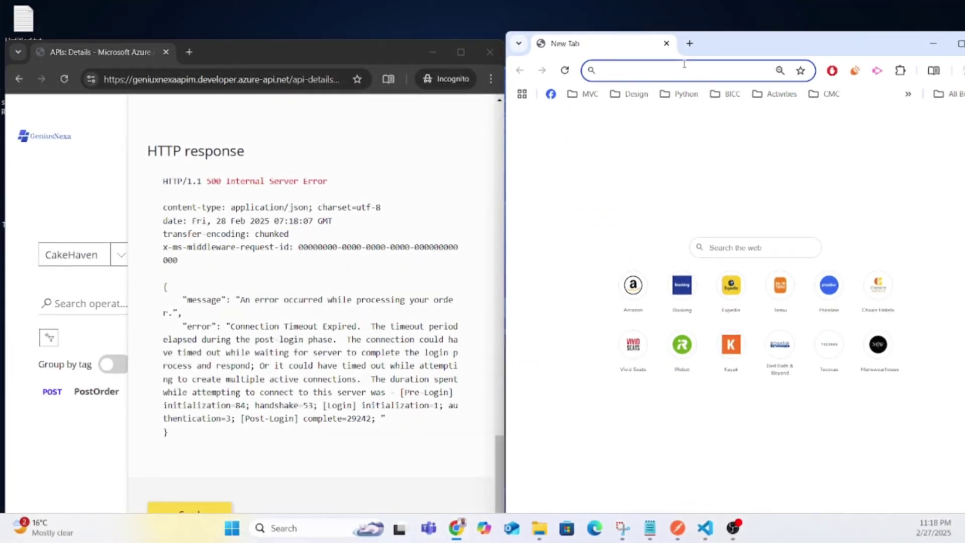
left_click_drag(357, 48, 362, 34)
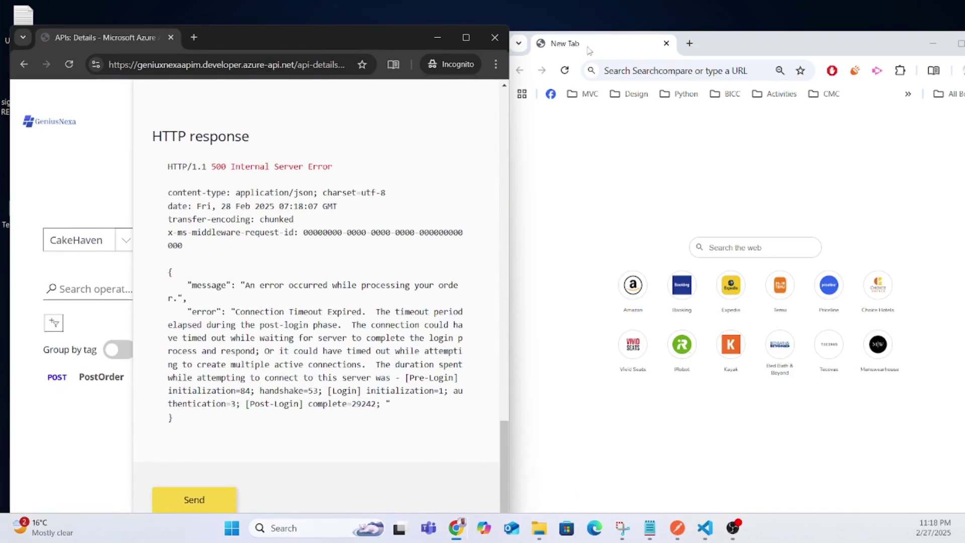
- Load the Azure portal in the new window and open Live metrics for the CakeHaven Application Insights resource
left_click(655, 69)
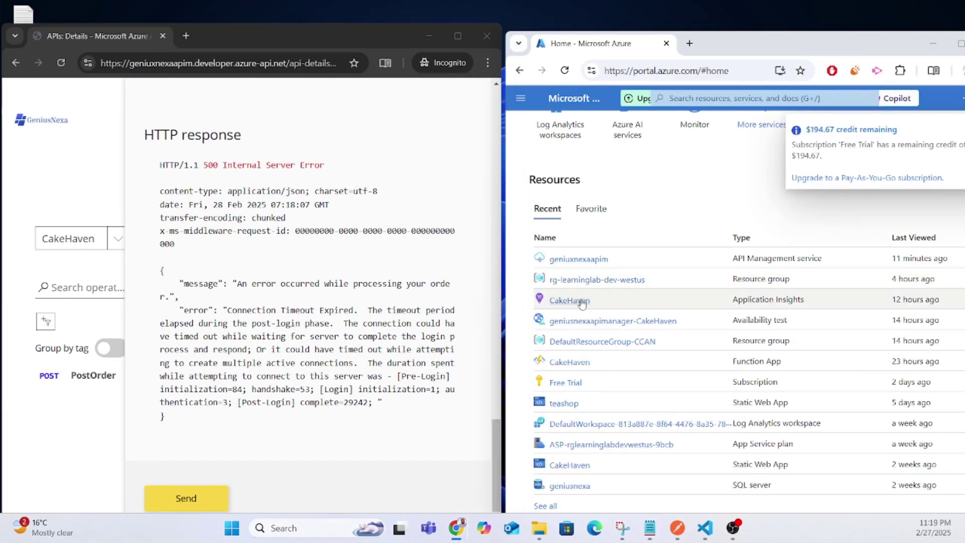
left_click(573, 362)
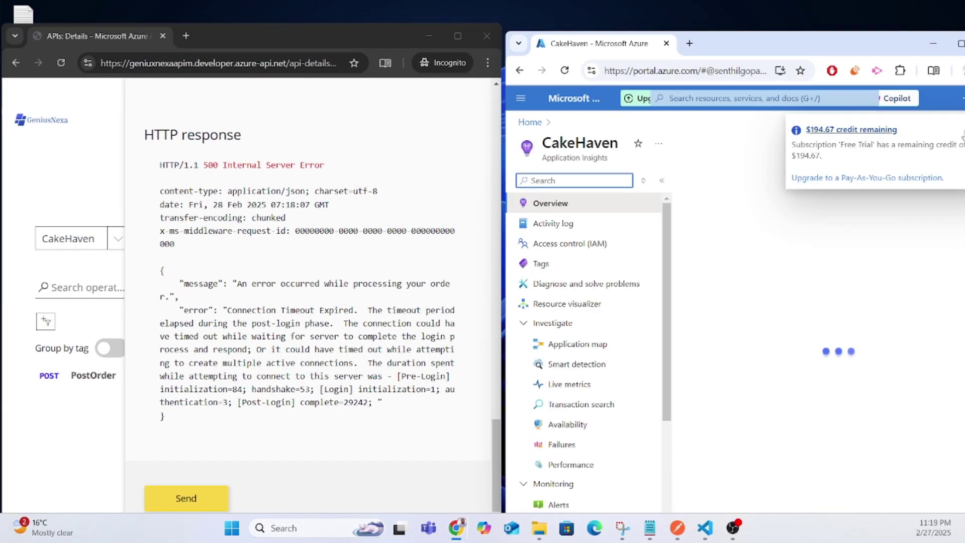
mouse_move(892, 46)
left_mouse_down()
mouse_move(865, 37)
mouse_move(798, 45)
mouse_move(843, 56)
mouse_move(844, 44)
left_mouse_up()
left_click(893, 127)
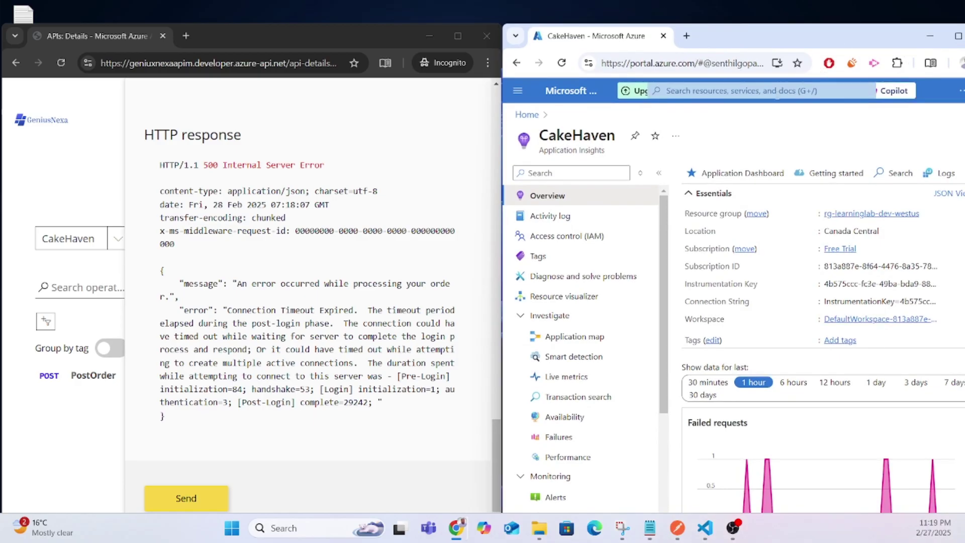
left_click(578, 377)
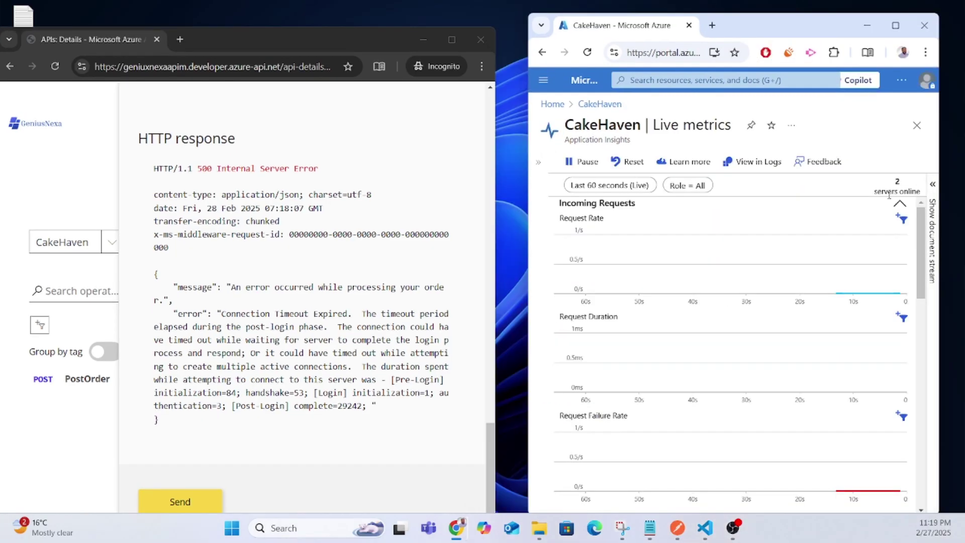
left_click(937, 187)
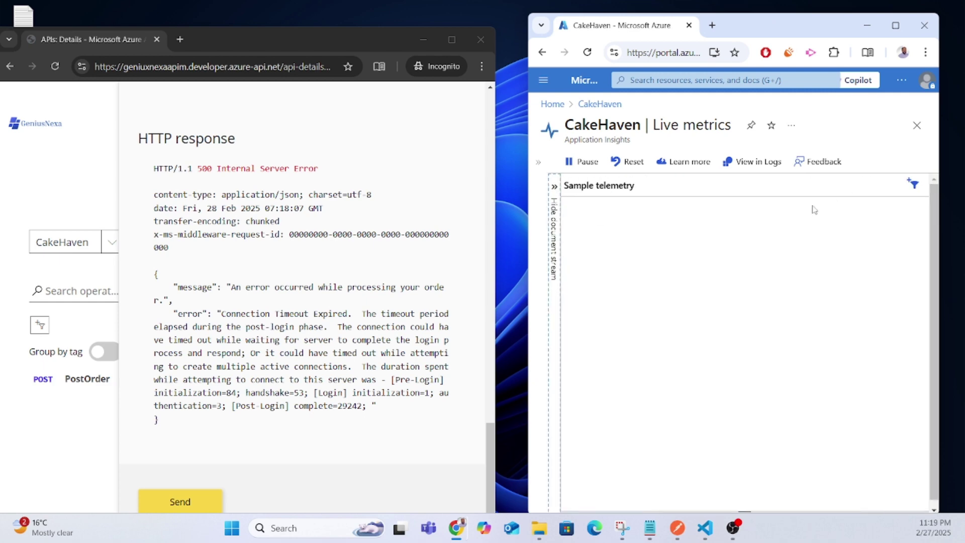
left_click(554, 190)
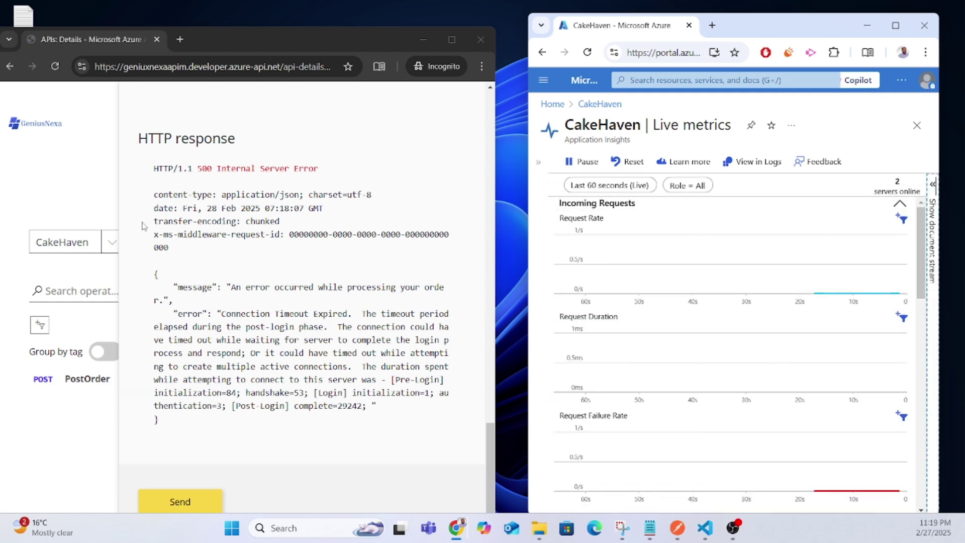
- Resend the PostOrder request from the developer portal and check its incoming and outgoing request charts in Live metrics
scroll(210, 384, "down", 1)
left_click(186, 492)
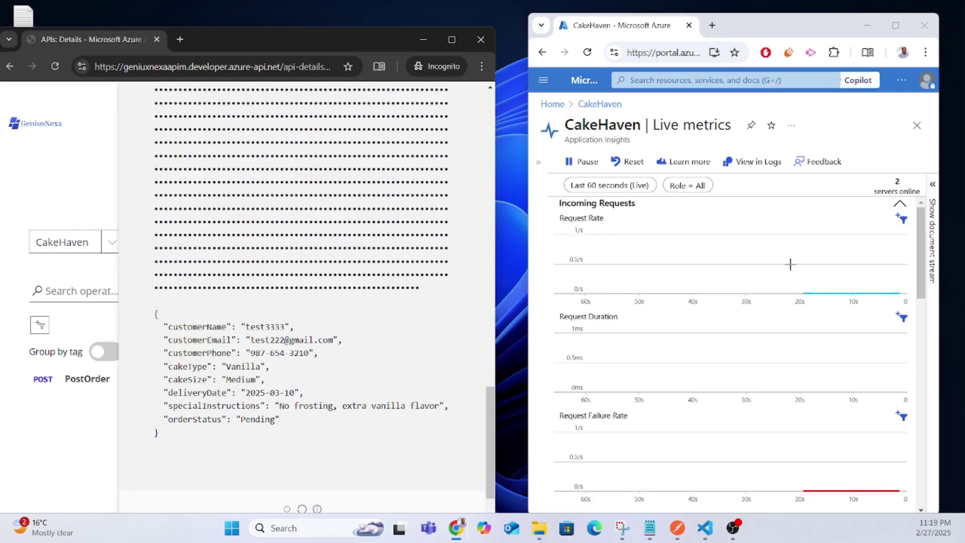
scroll(921, 288, "down", 5)
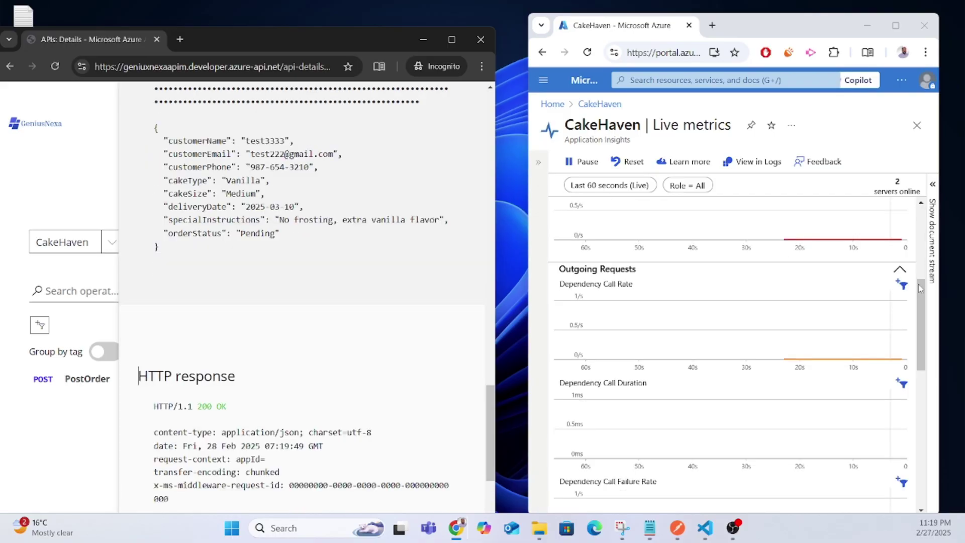
left_click(929, 382)
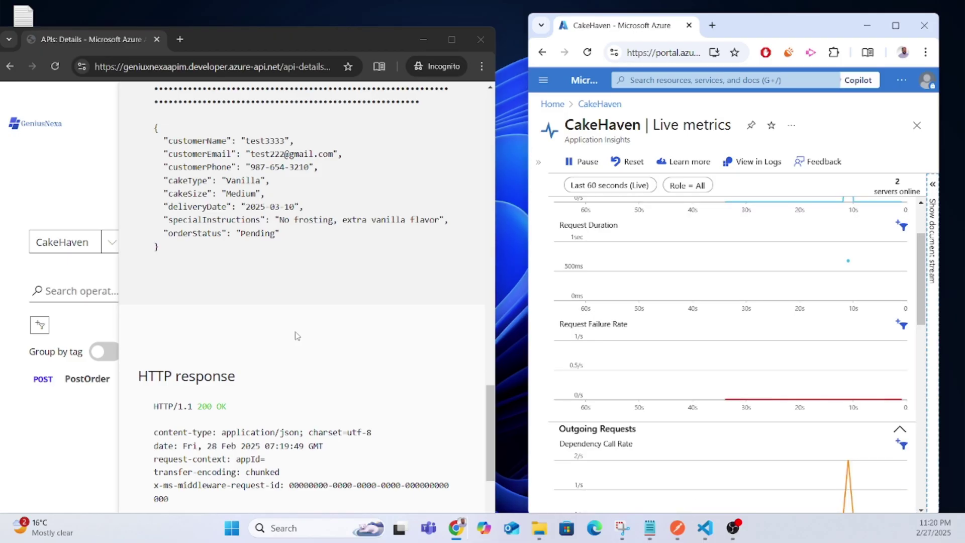
- Check the PostOrder response body and show the sample telemetry document stream in Live metrics
left_click(297, 335)
scroll(296, 336, "down", 3)
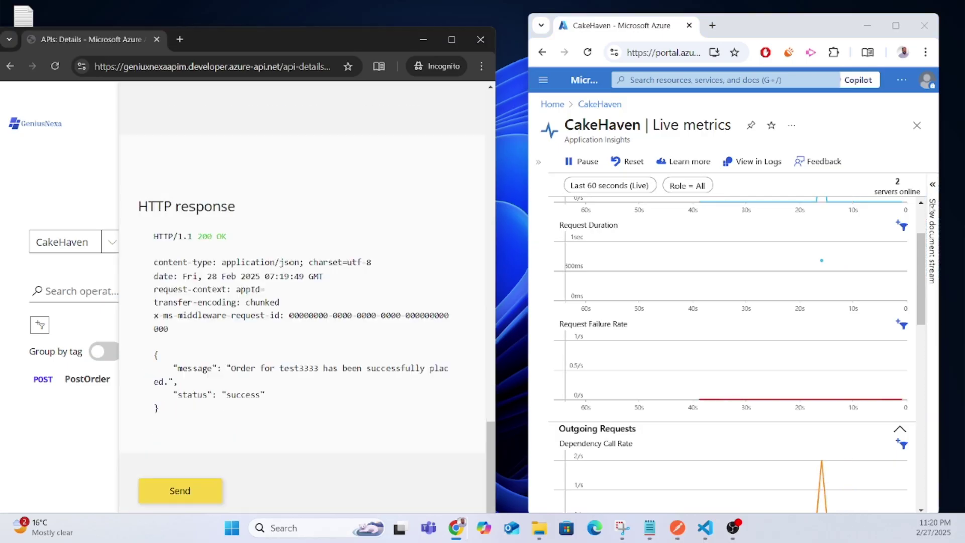
left_click(933, 190)
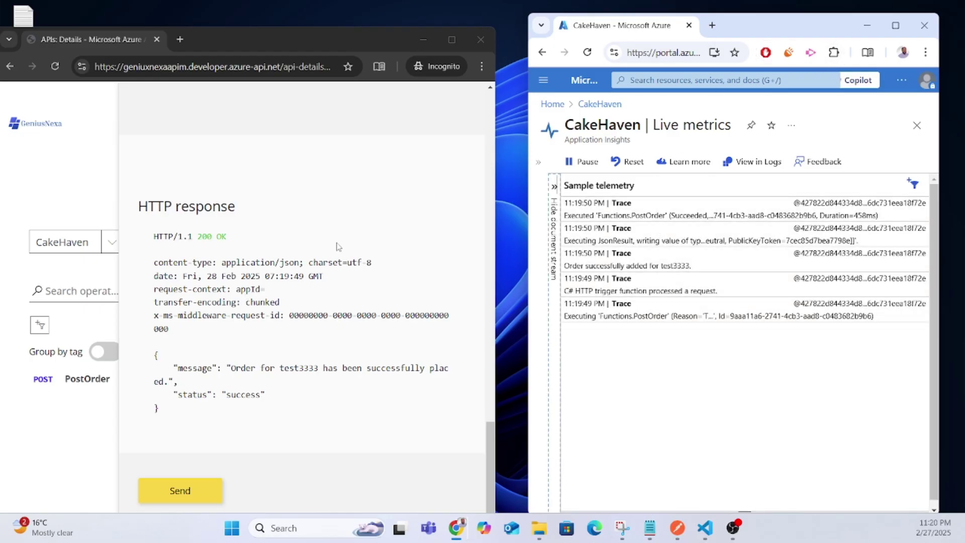
- Minimize the Live metrics window, maximize the developer portal and review the PostOrder request's body, headers and authorization settings
left_click(868, 26)
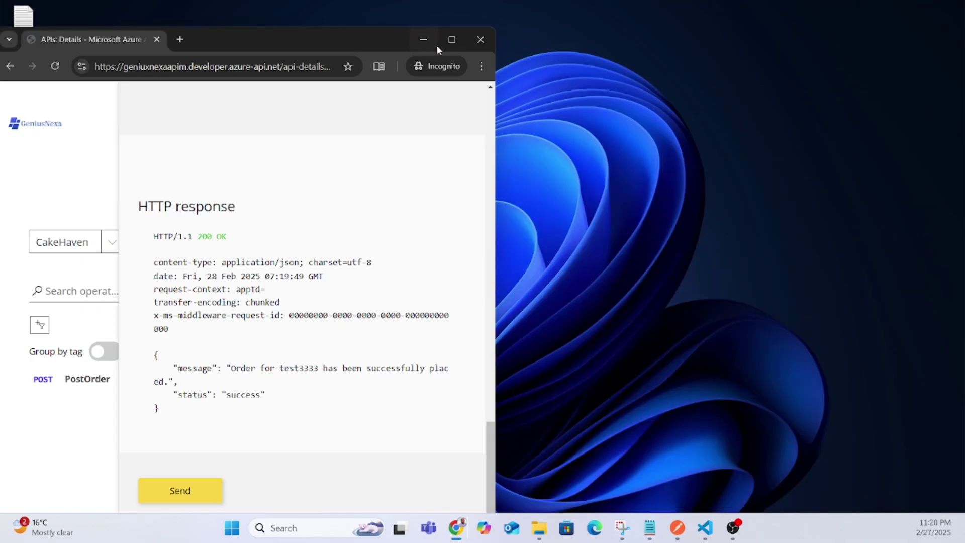
left_click(452, 40)
scroll(695, 260, "up", 10)
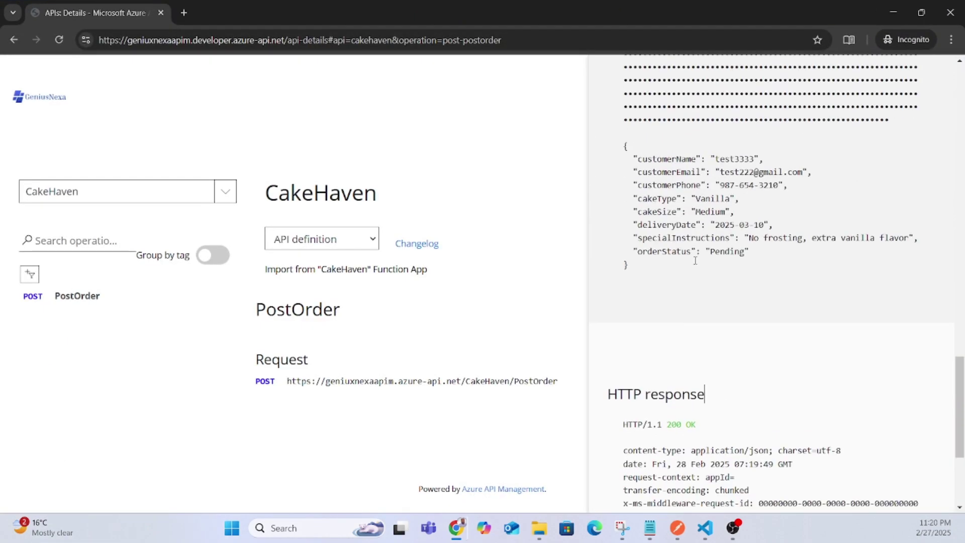
scroll(695, 260, "up", 10)
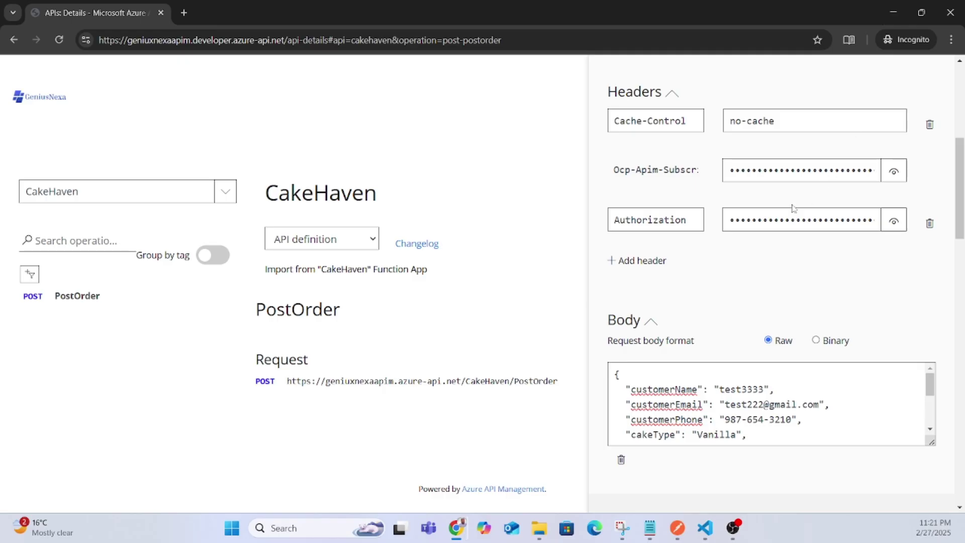
scroll(712, 239, "up", 4)
scroll(708, 203, "up", 3)
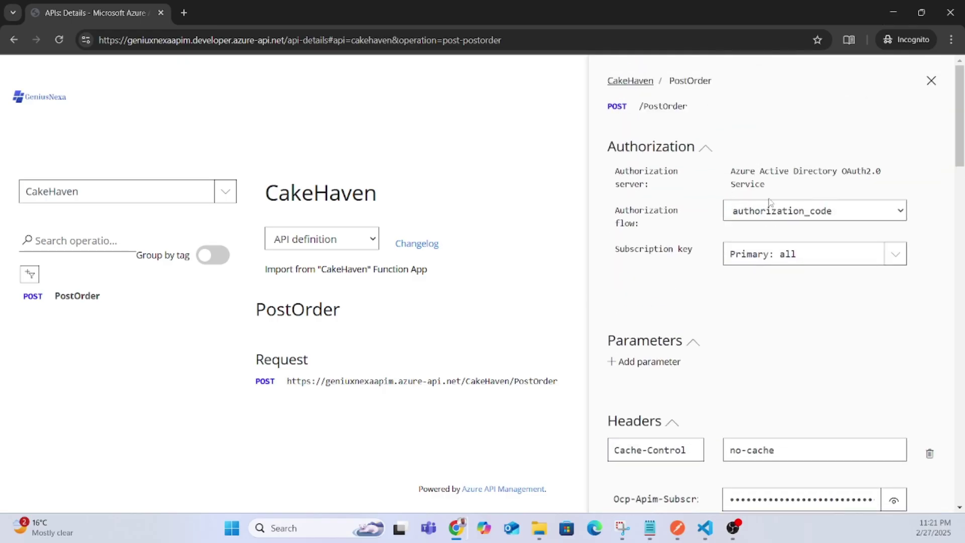
- Return to the API Management window and open the Azure Active Directory OAuth2.0 Service from the OAuth 2.0 + OpenID Connect settings
left_click(897, 10)
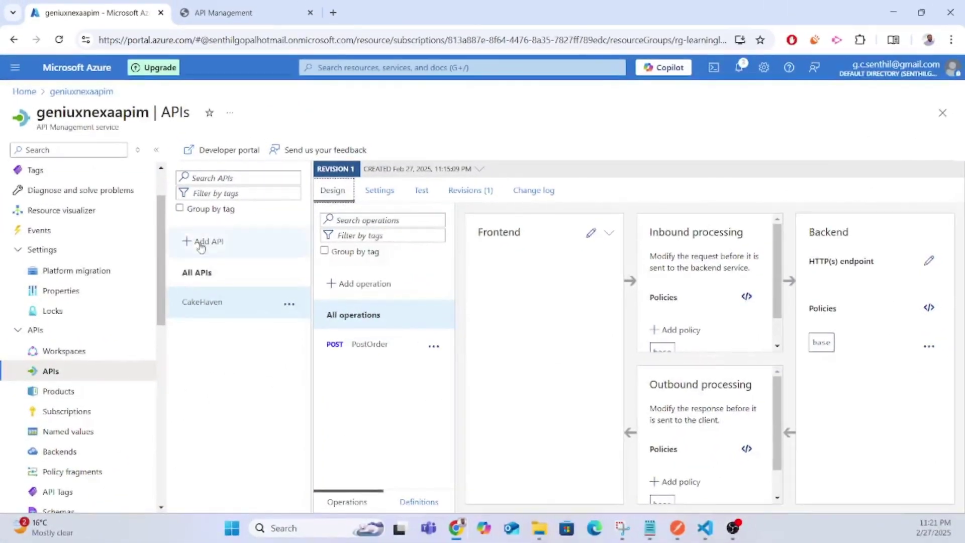
scroll(118, 281, "down", 6)
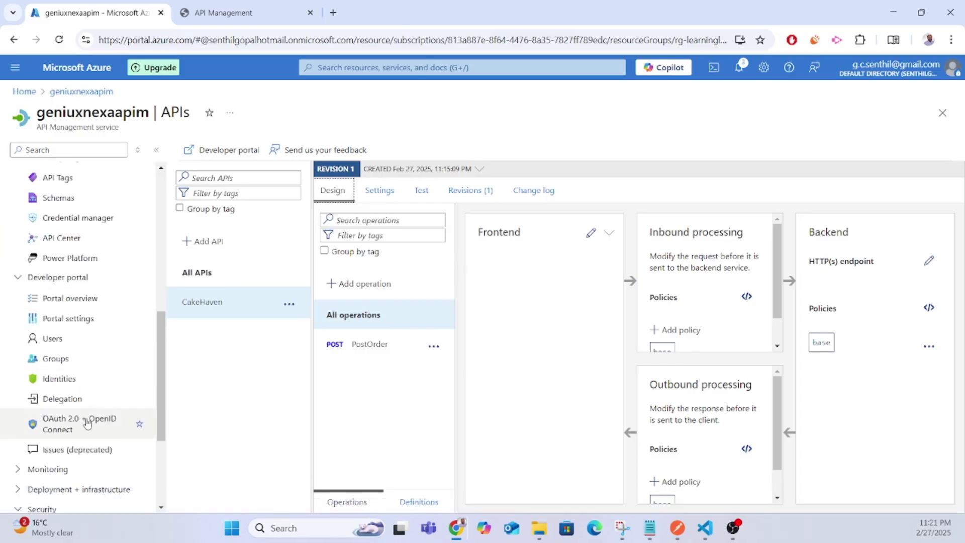
left_click(86, 424)
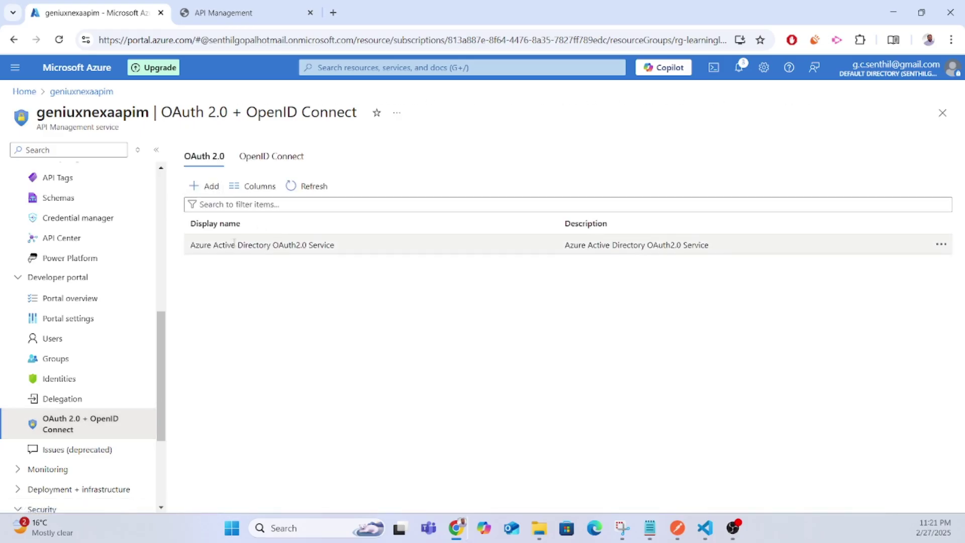
left_click(271, 244)
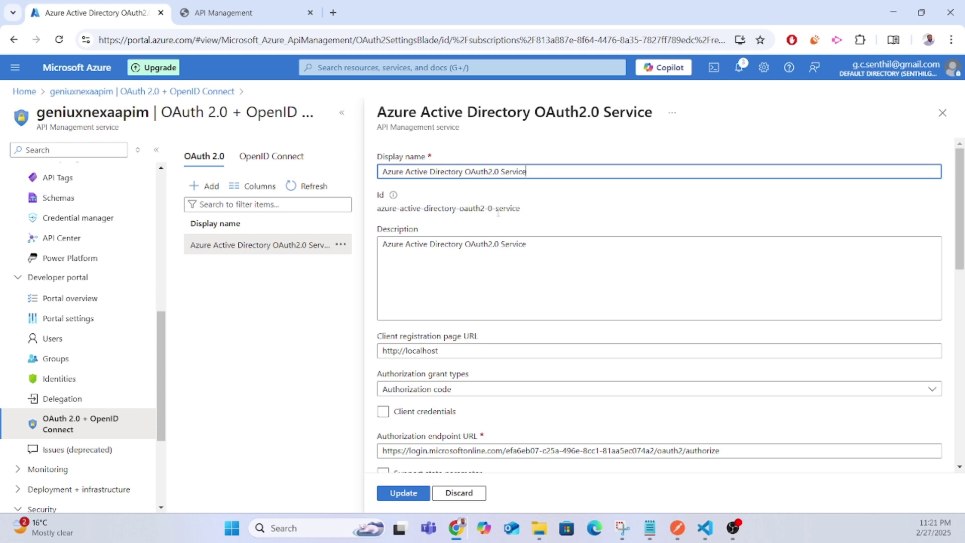
- Review the OAuth service's client registration URL, available authorization grant types and endpoint settings
scroll(491, 314, "down", 3)
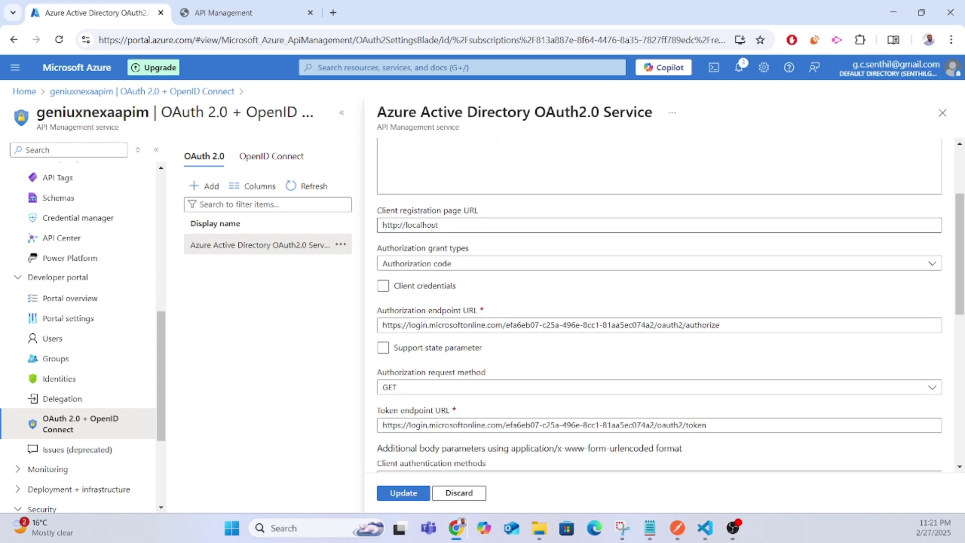
scroll(472, 298, "down", 1)
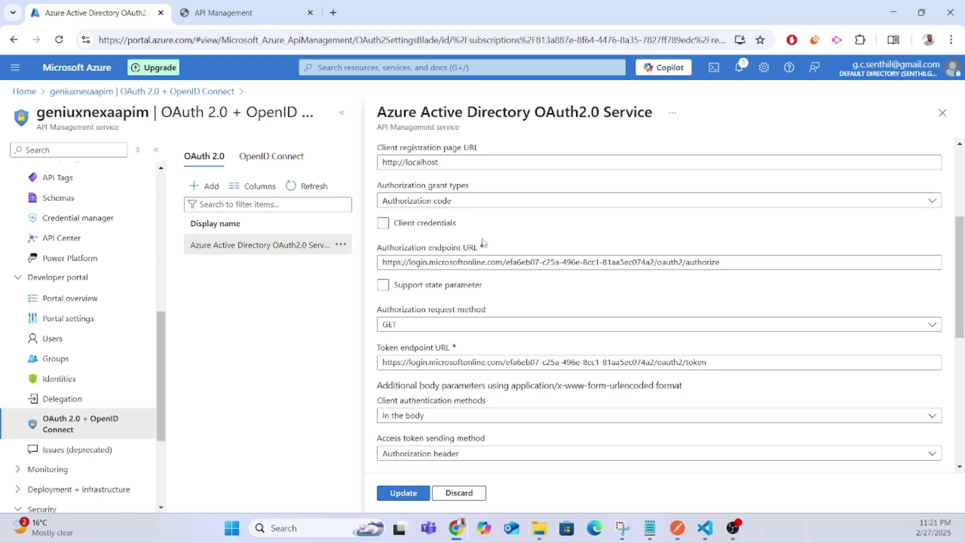
left_click(467, 206)
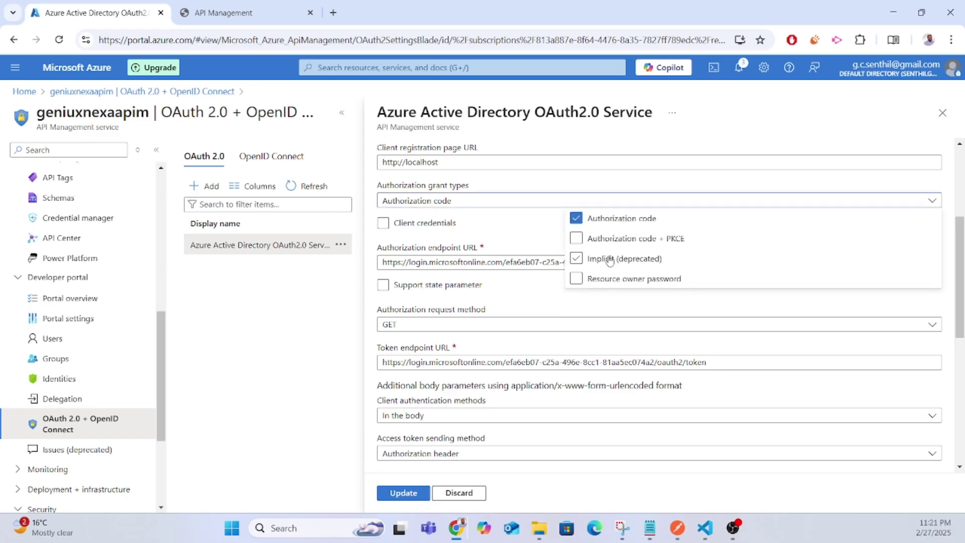
left_click(509, 224)
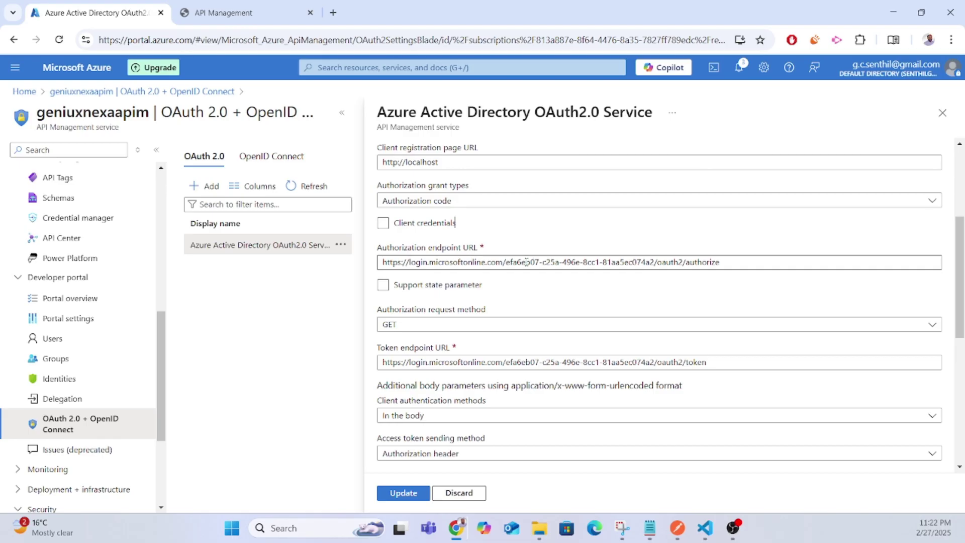
- Review the OAuth service's tenant ID in the authorization endpoint, token endpoint, authentication methods, client credentials and redirect URIs
left_click_drag(507, 262, 642, 265)
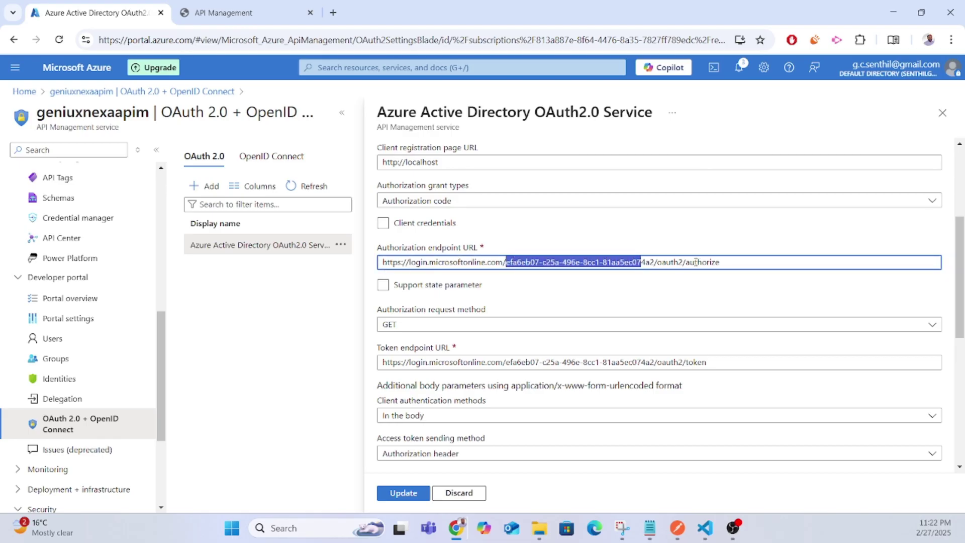
scroll(548, 322, "down", 1)
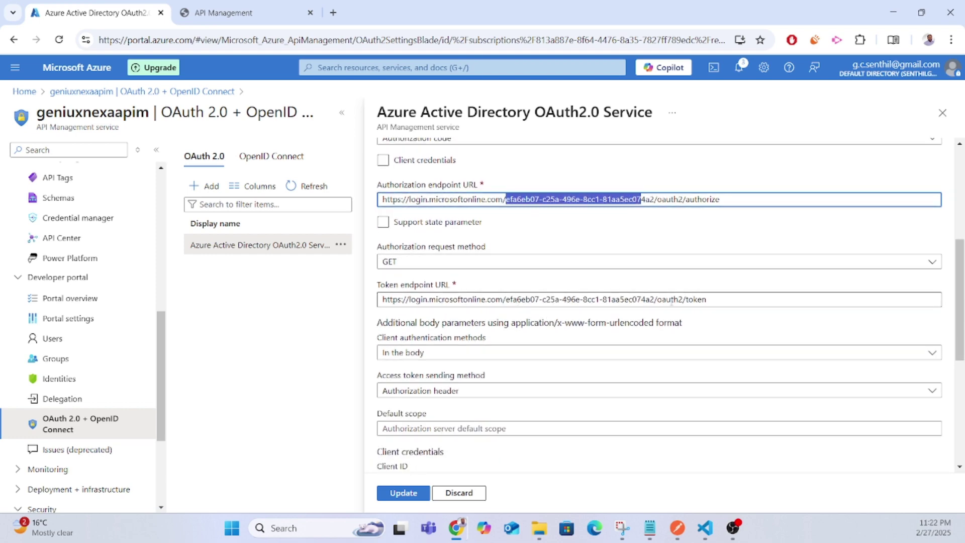
scroll(503, 359, "down", 1)
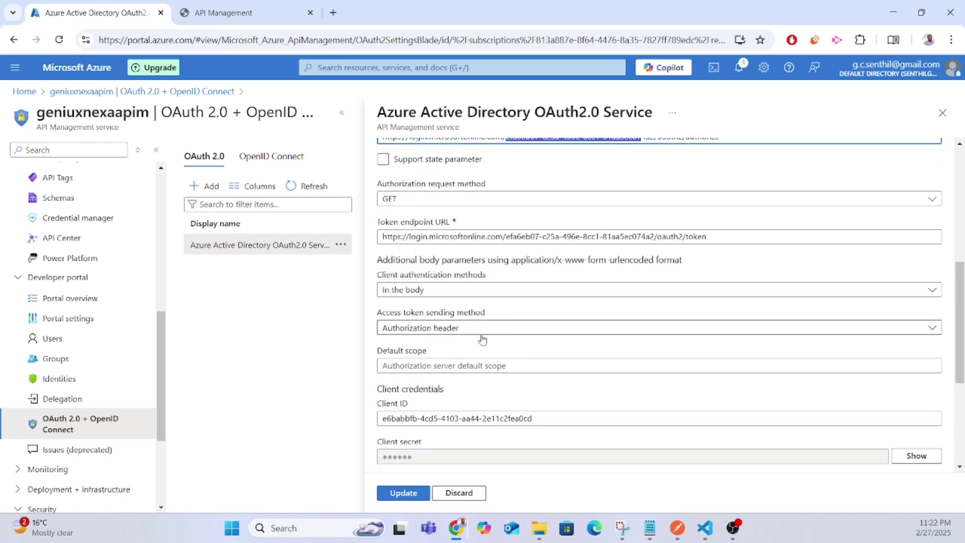
scroll(483, 341, "down", 1)
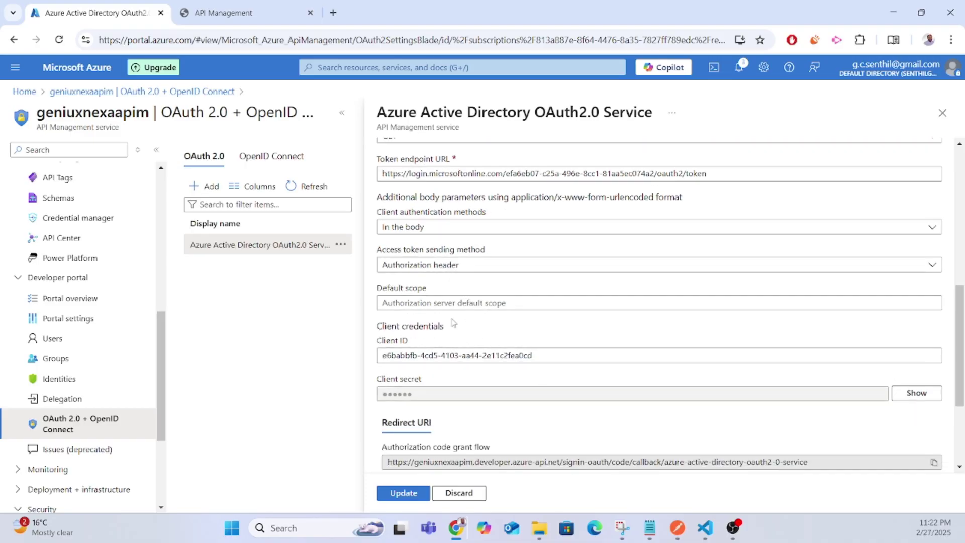
scroll(408, 335, "down", 1)
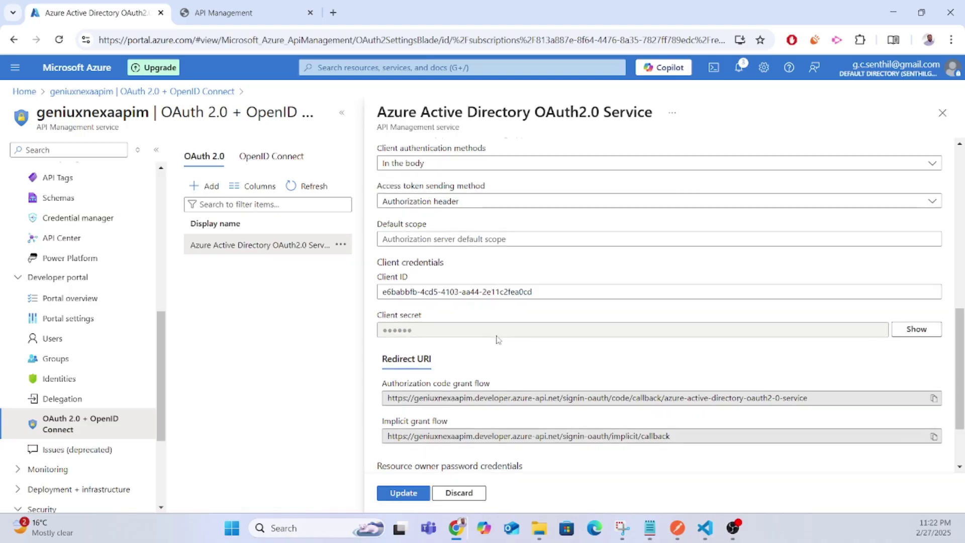
scroll(496, 339, "down", 2)
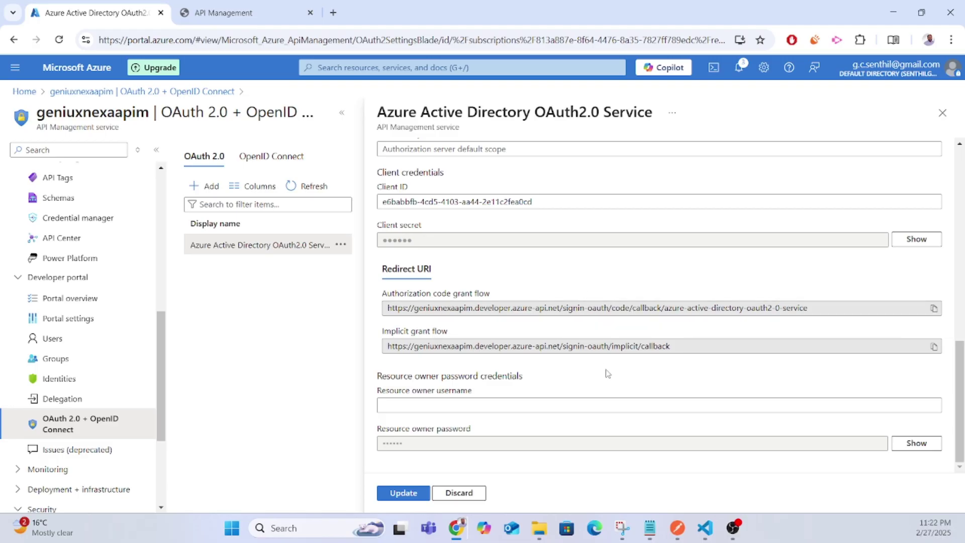
scroll(538, 294, "up", 5)
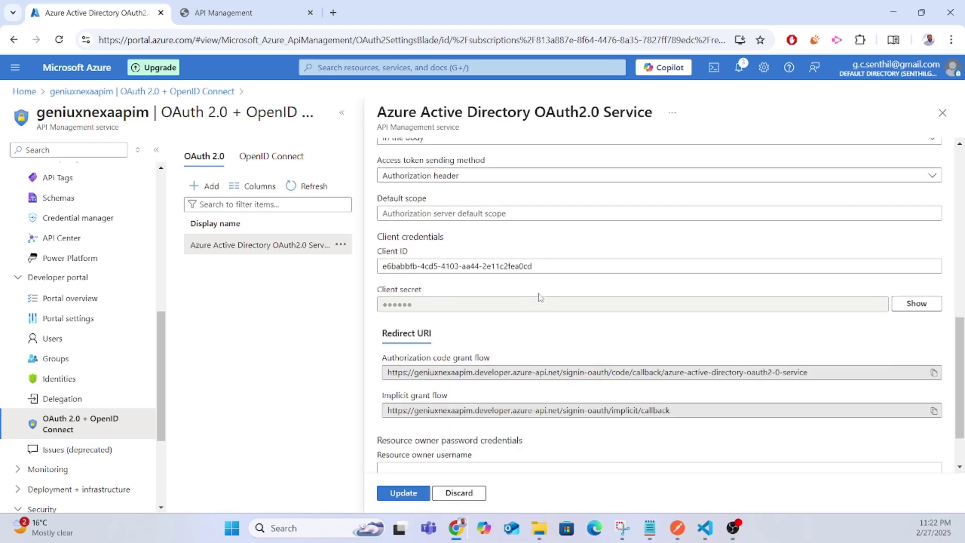
left_click(401, 198)
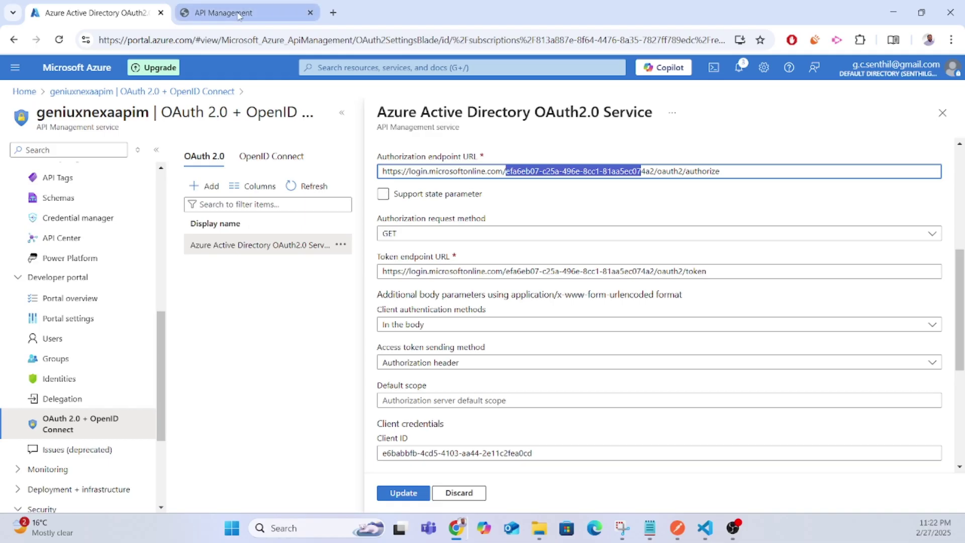
- Open the AzureAPIMDeveloperPortal repository on GitHub in a new browser tab and look over its file list
left_click(334, 12)
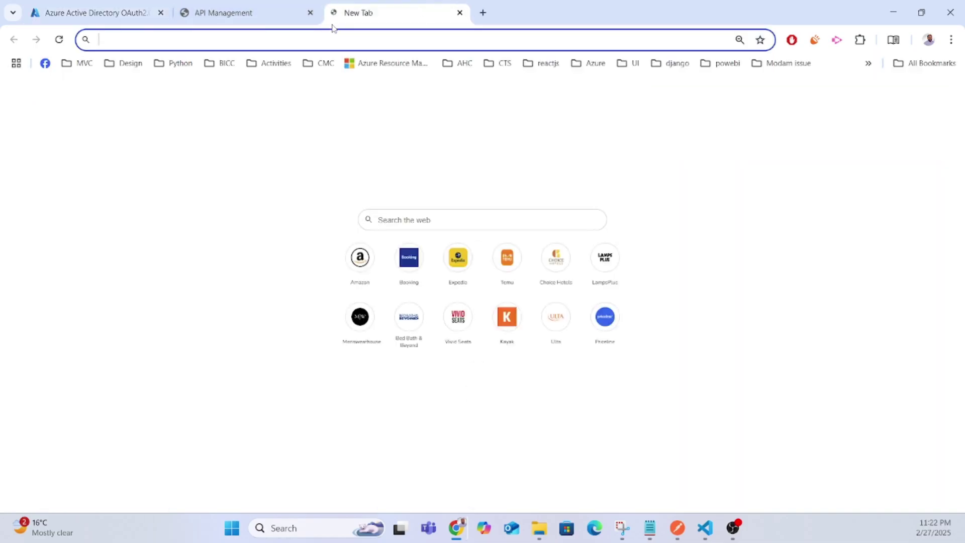
type("gi")
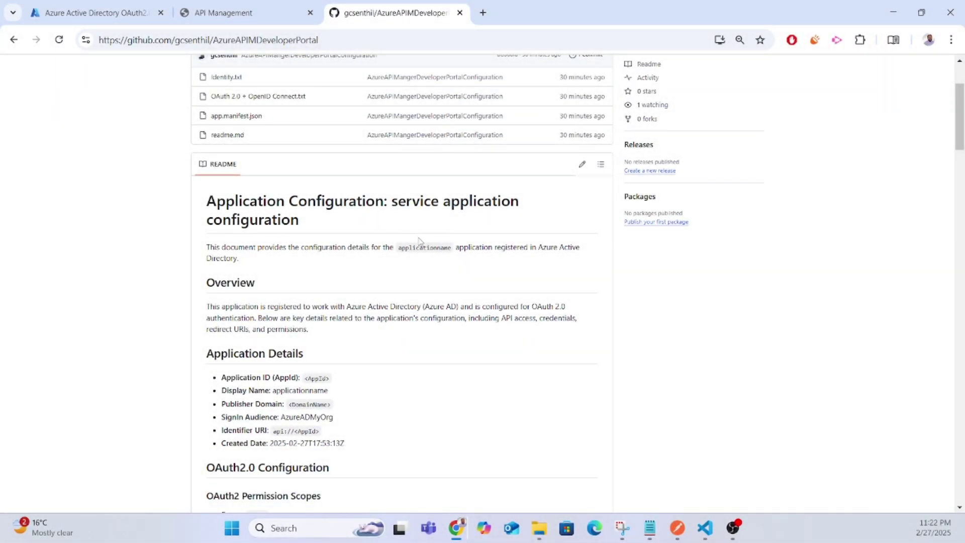
scroll(437, 297, "down", 1)
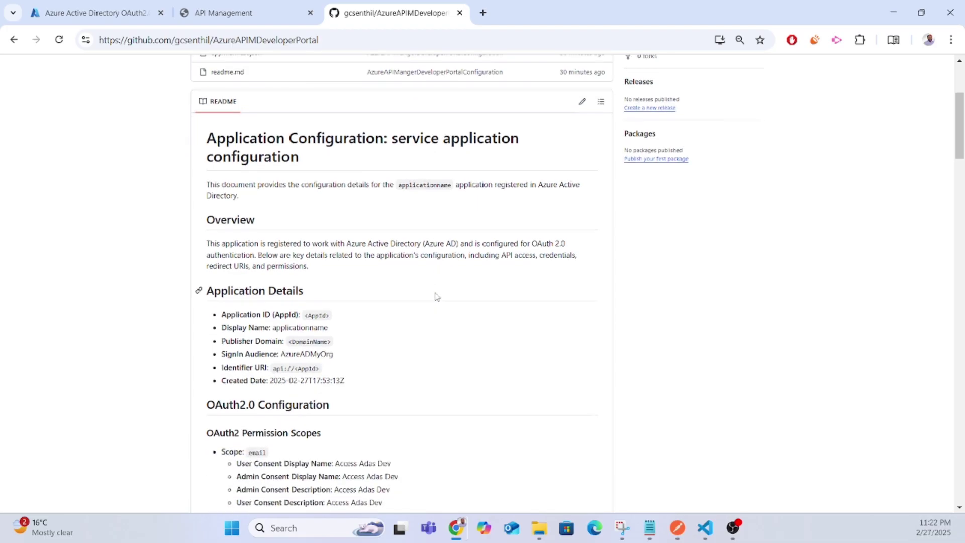
scroll(438, 297, "up", 4)
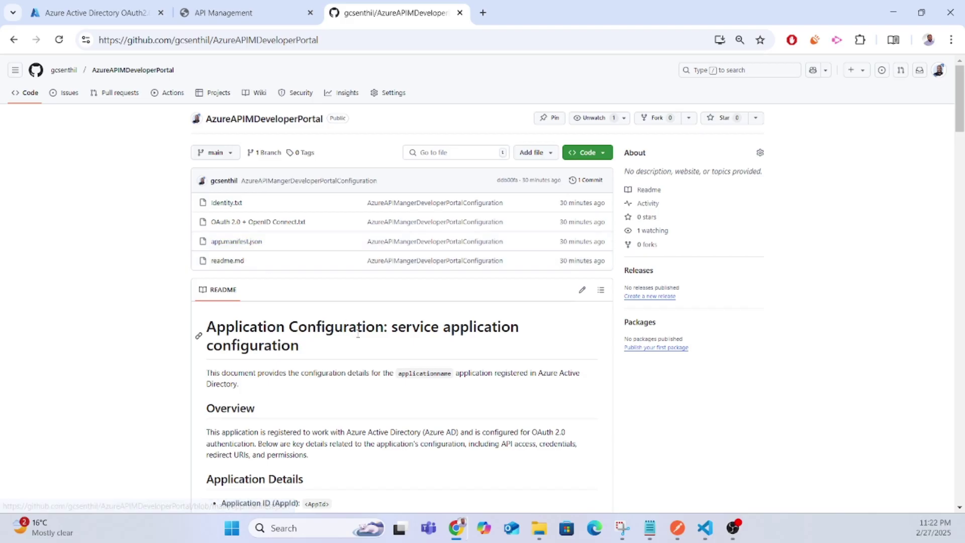
- Read the README's Application Configuration part, covering application details, OAuth2 permission scopes, redirect URIs, implicit grant settings and credentials
scroll(201, 333, "down", 3)
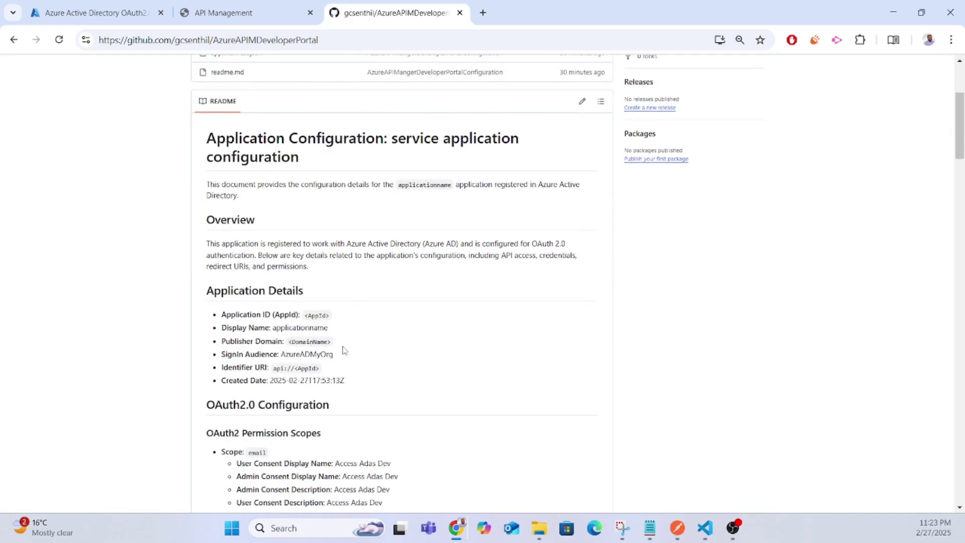
scroll(378, 334, "down", 1)
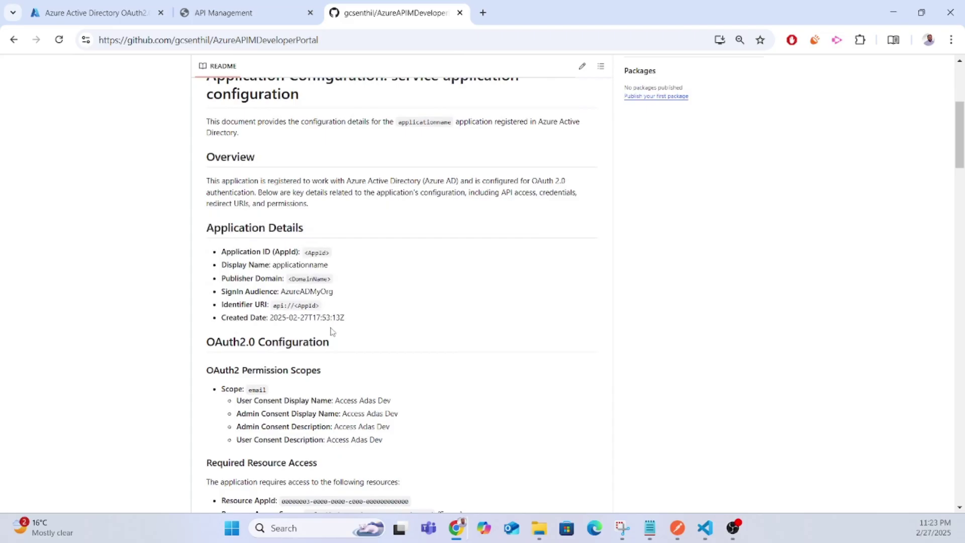
scroll(331, 332, "down", 1)
scroll(211, 274, "up", 5)
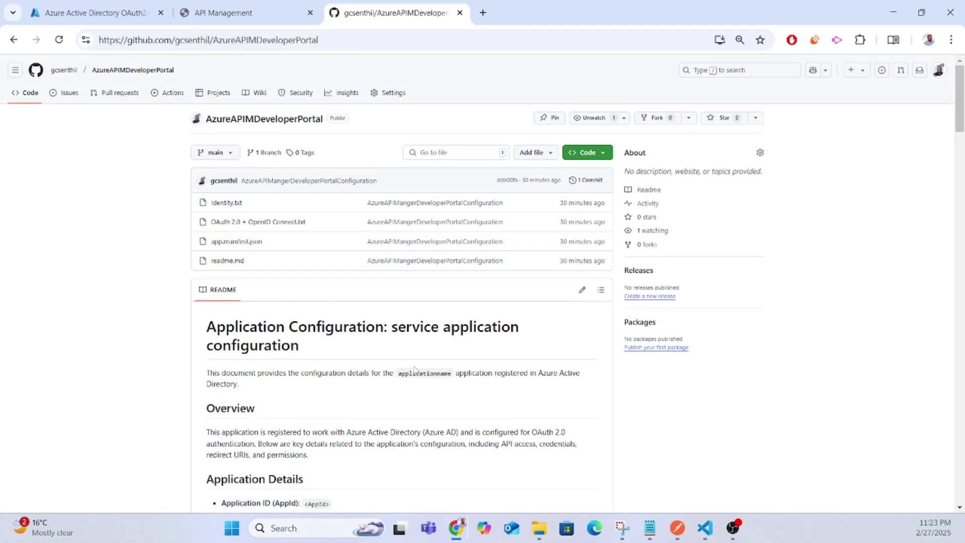
scroll(417, 371, "down", 2)
scroll(304, 244, "up", 1)
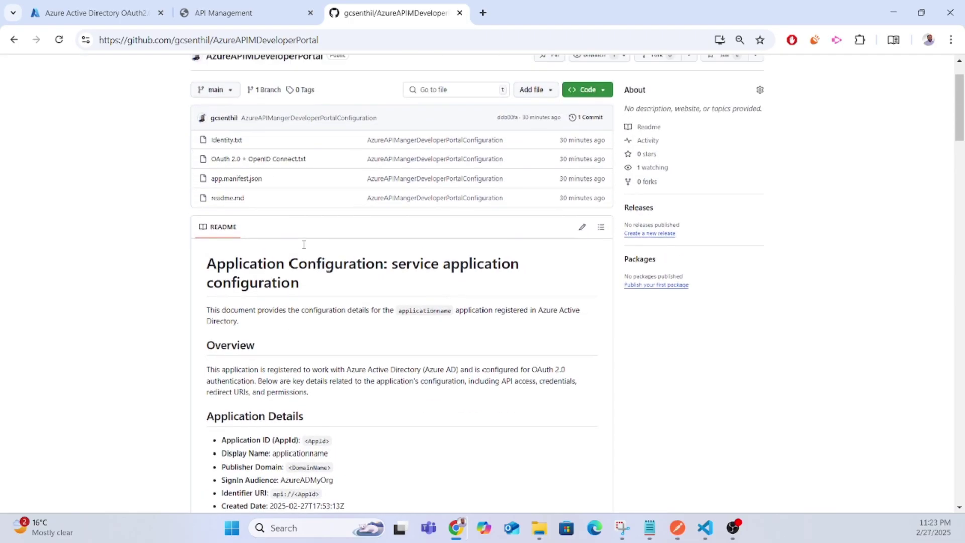
scroll(303, 248, "down", 9)
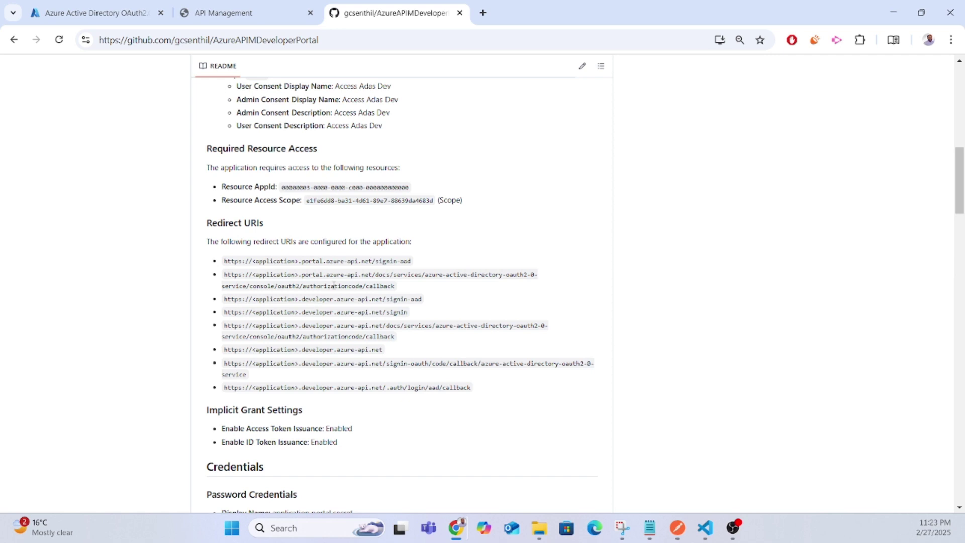
scroll(361, 296, "down", 3)
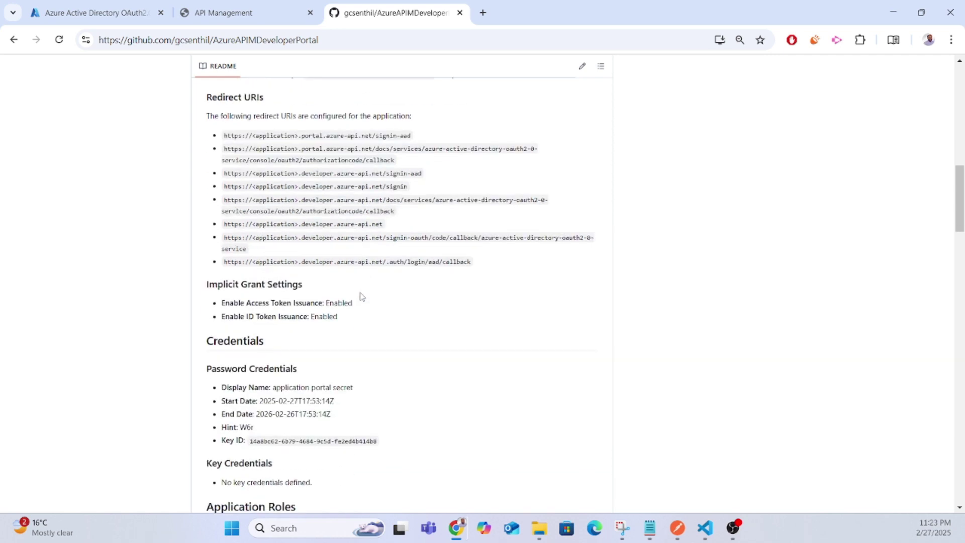
scroll(360, 297, "up", 6)
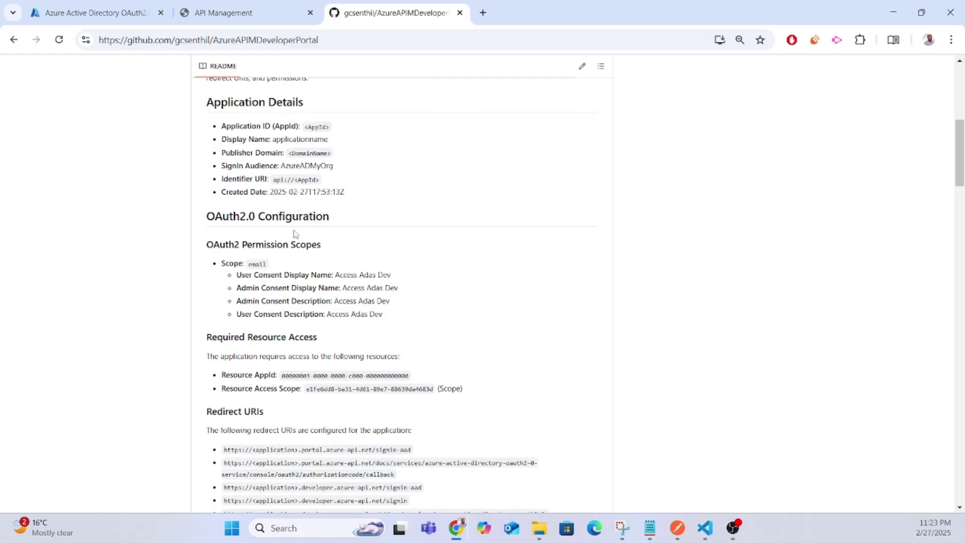
scroll(296, 233, "down", 9)
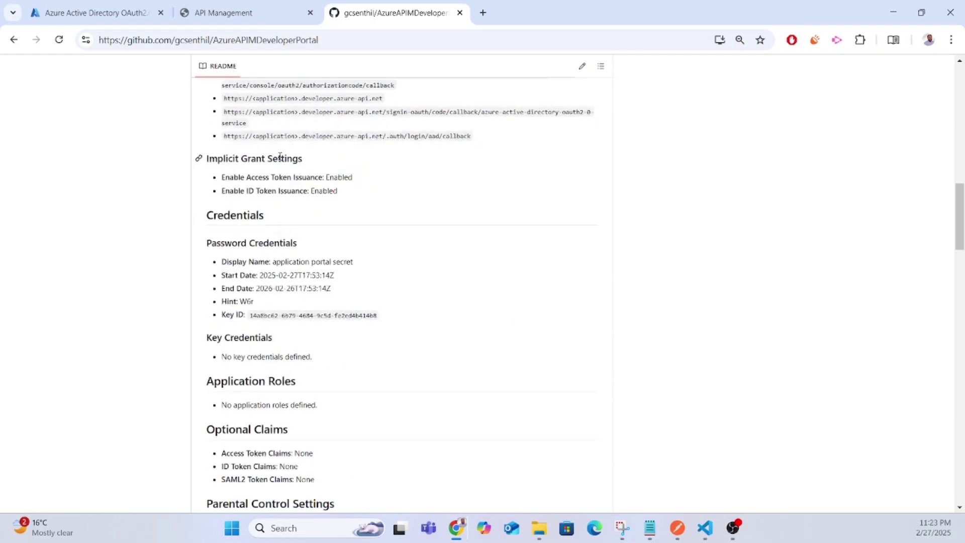
scroll(307, 206, "down", 3)
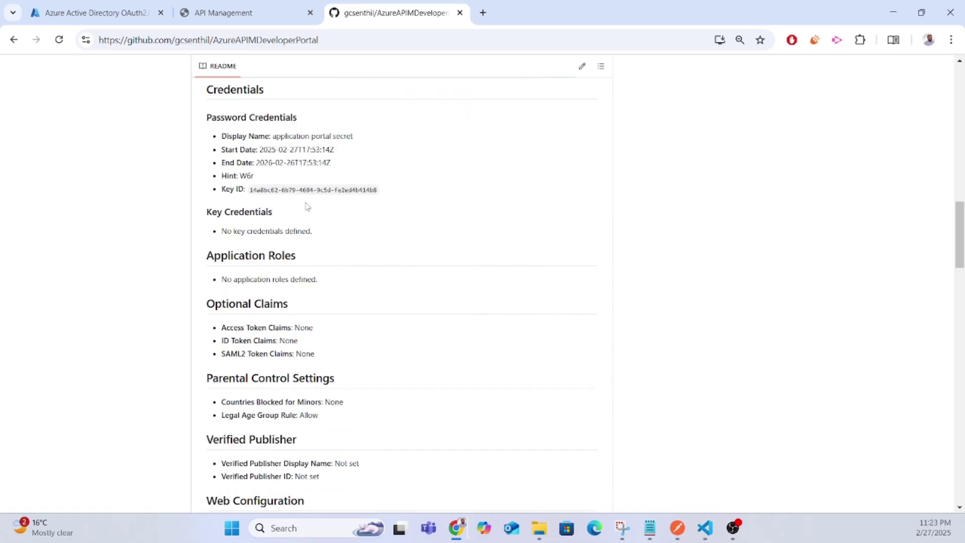
scroll(307, 206, "down", 13)
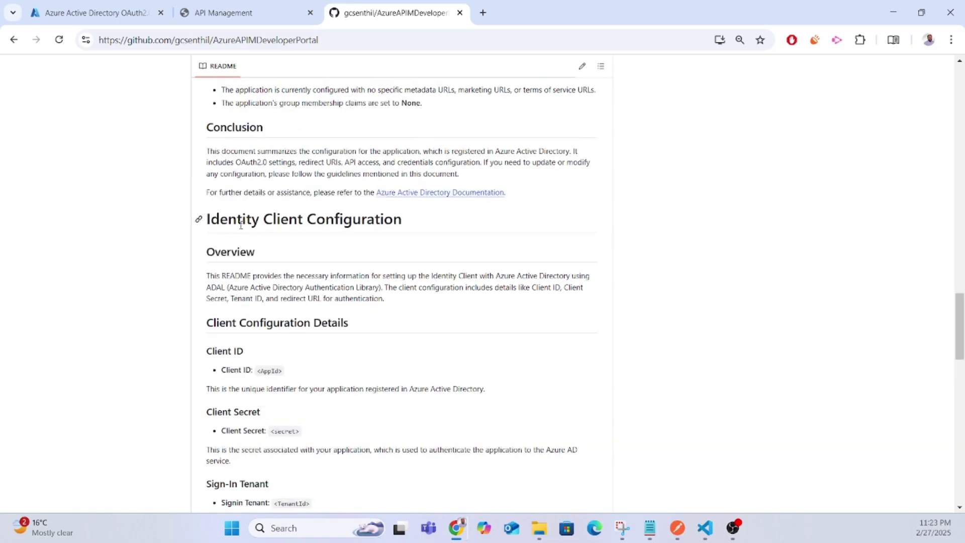
- Examine the README's Identity Client Configuration section, including client ID, client secret, sign-in tenant, client library, allowed tenants and redirect URL
left_click_drag(237, 219, 395, 214)
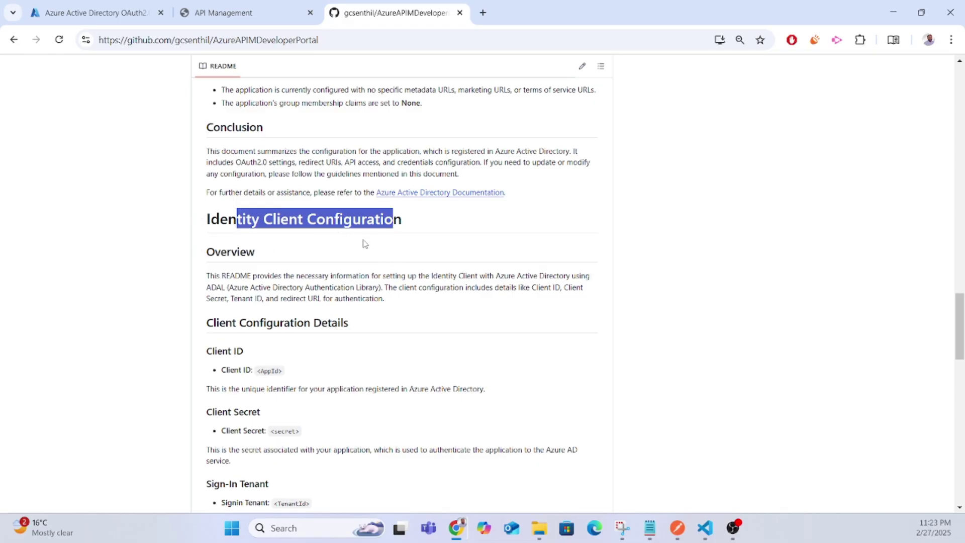
scroll(362, 240, "down", 1)
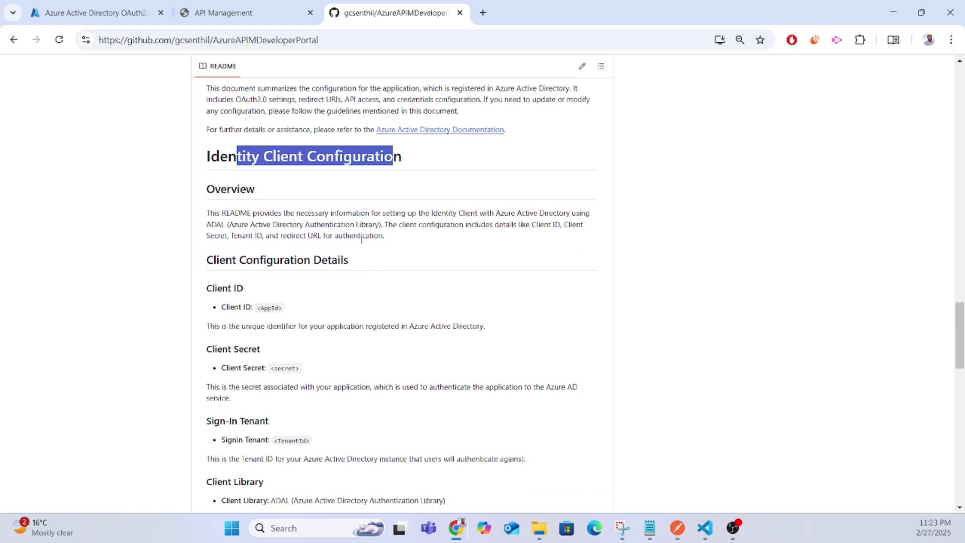
scroll(355, 380, "down", 3)
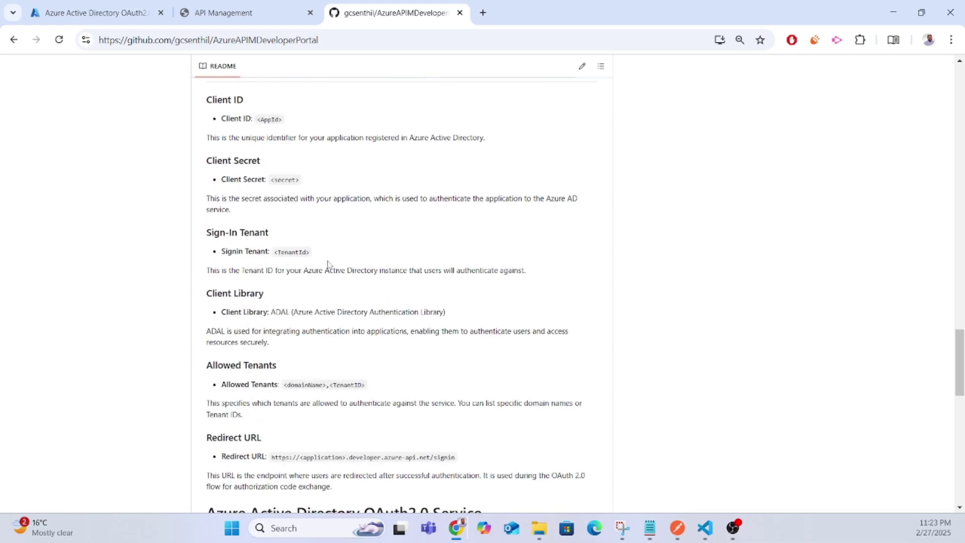
scroll(301, 286, "up", 2)
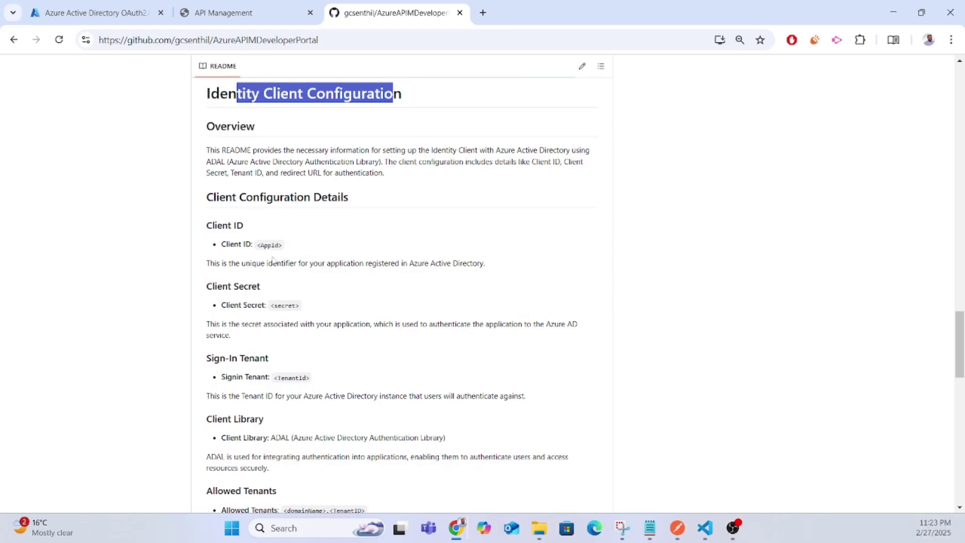
scroll(326, 335, "down", 1)
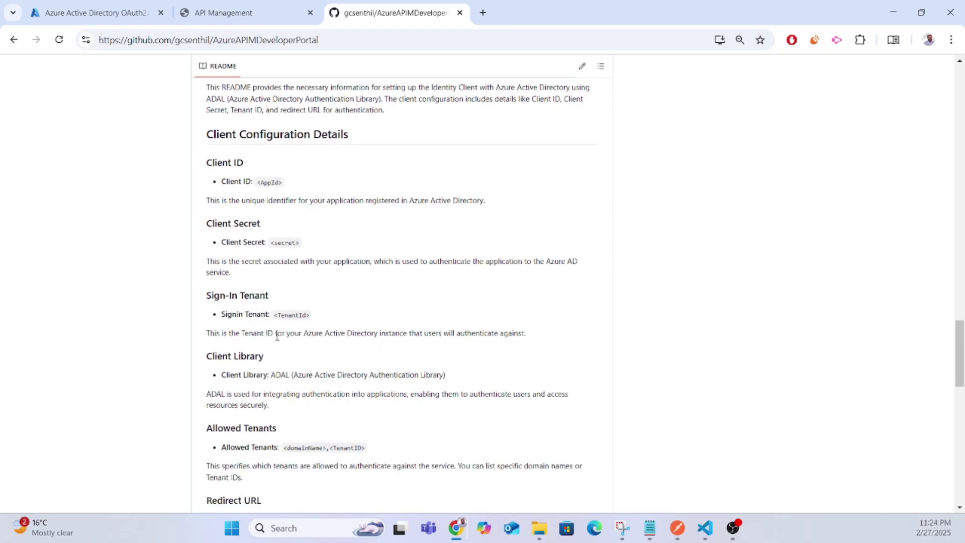
scroll(278, 245, "down", 2)
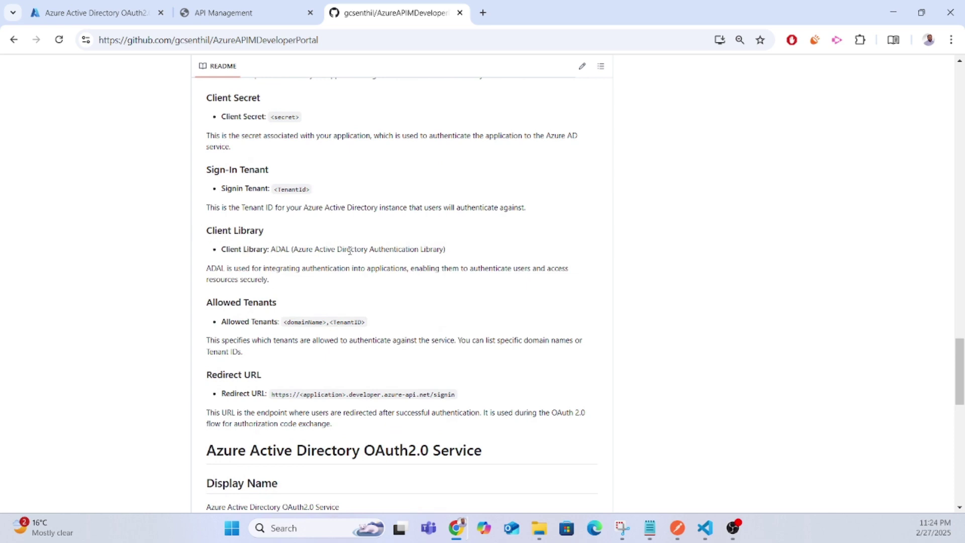
scroll(357, 279, "down", 2)
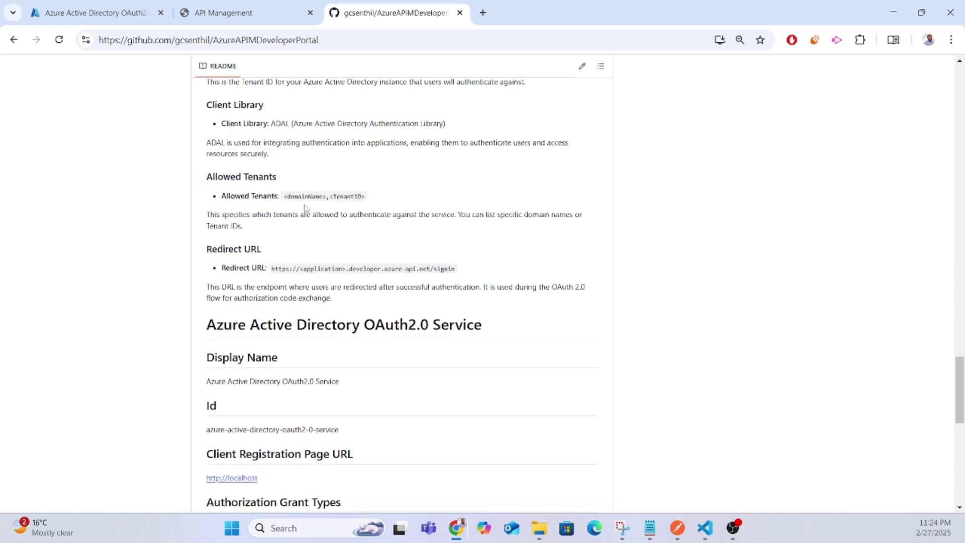
scroll(220, 198, "down", 1)
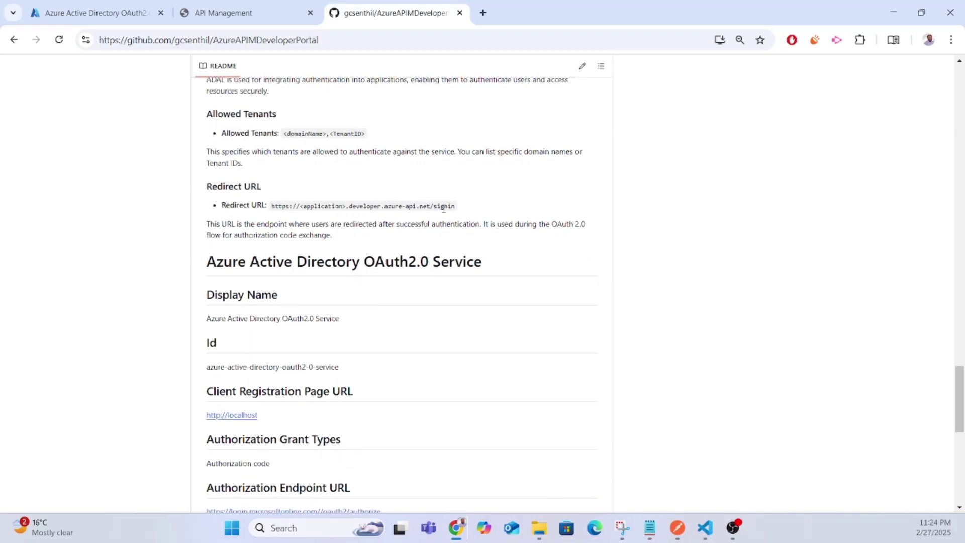
- Examine the README's Azure Active Directory OAuth2.0 Service section through to the grant flow URLs, and return to the repository's file list
scroll(390, 287, "down", 1)
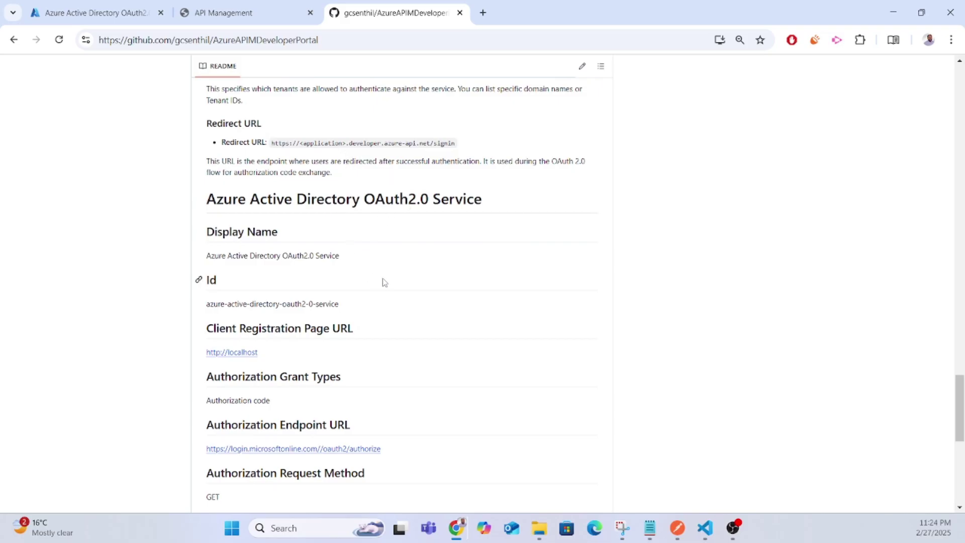
scroll(382, 280, "down", 2)
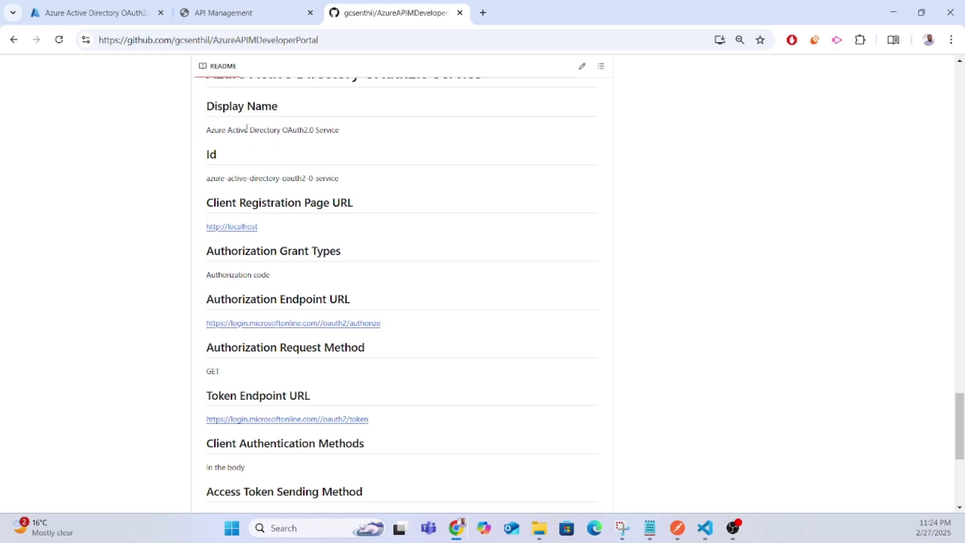
scroll(276, 171, "up", 1)
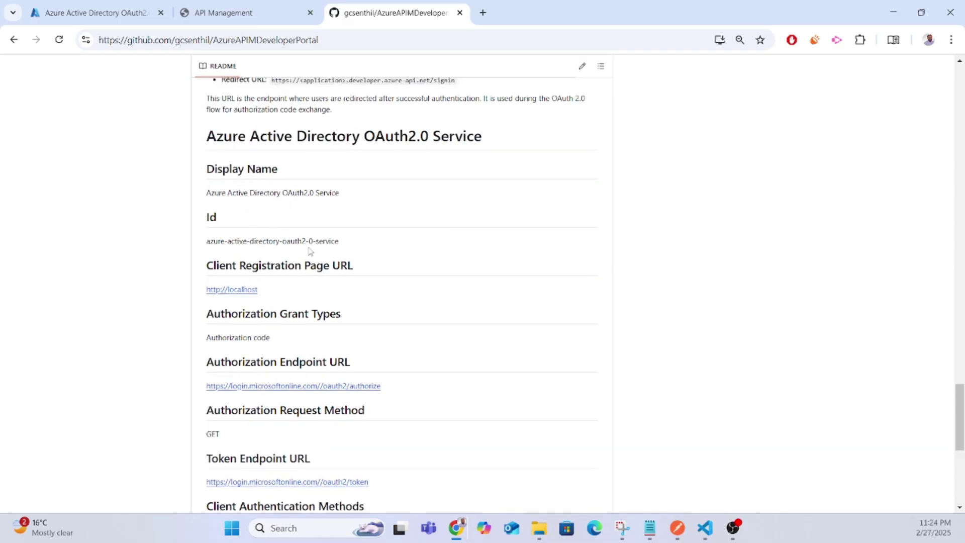
scroll(354, 336, "down", 2)
scroll(354, 336, "down", 4)
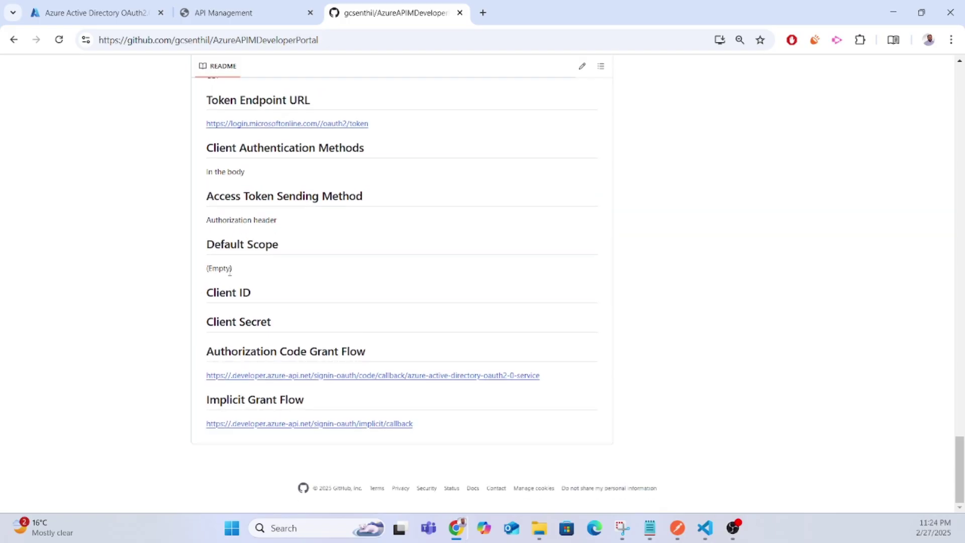
scroll(349, 258, "up", 2)
scroll(353, 265, "down", 2)
scroll(390, 285, "up", 20)
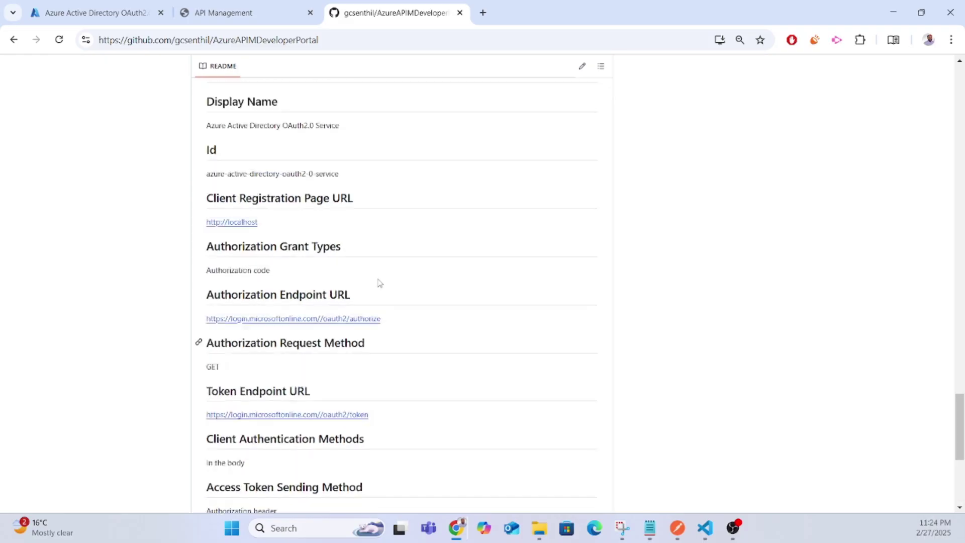
scroll(344, 282, "up", 5)
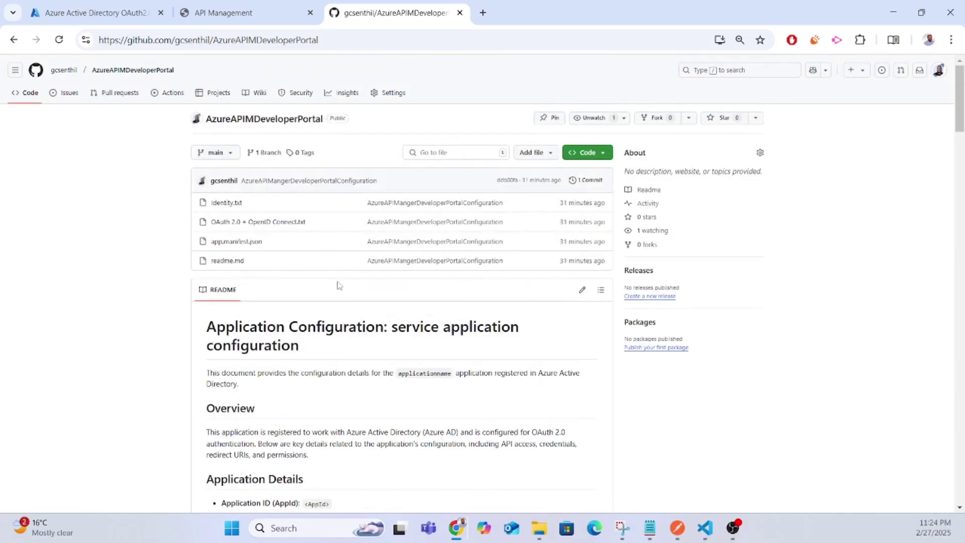